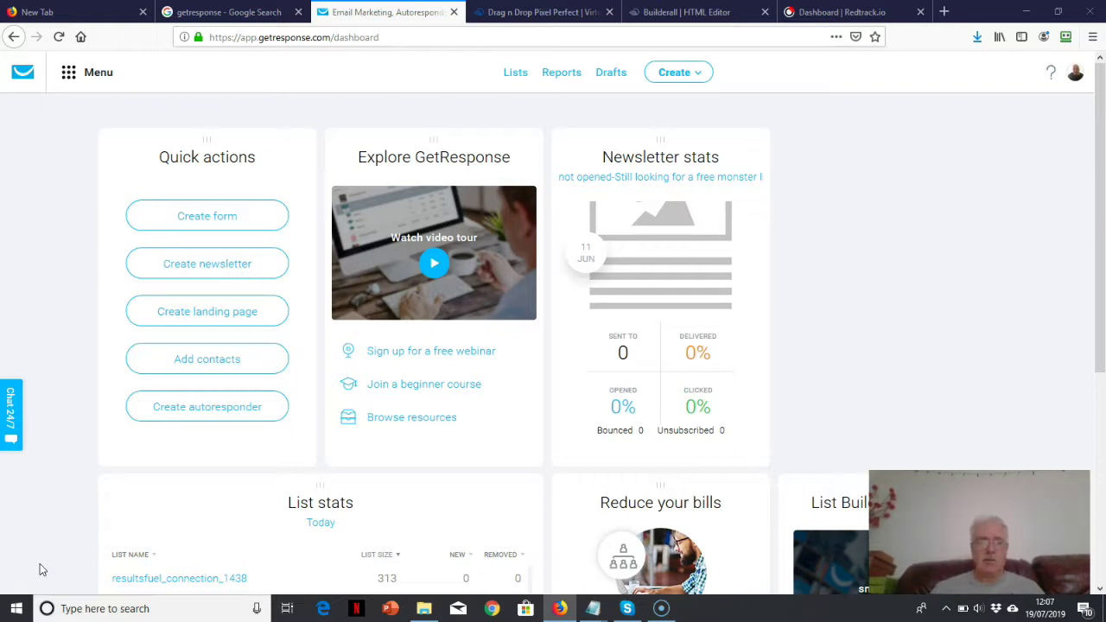
Create a new form with the List Builder Wizard, using the Non-profit donations template
left_click(107, 75)
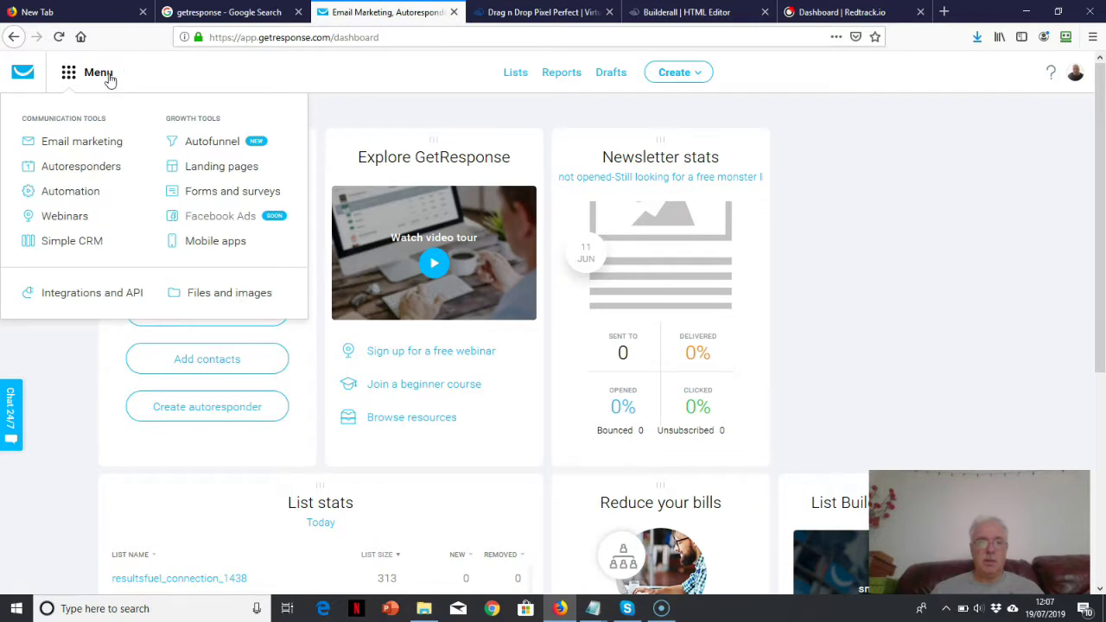
left_click(194, 195)
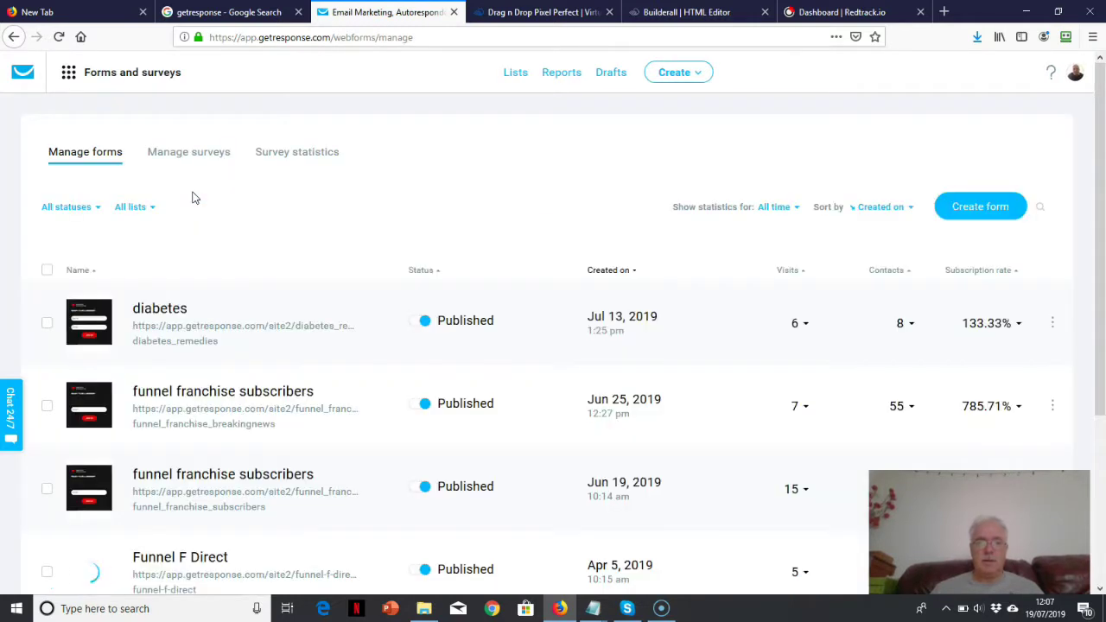
left_click(984, 210)
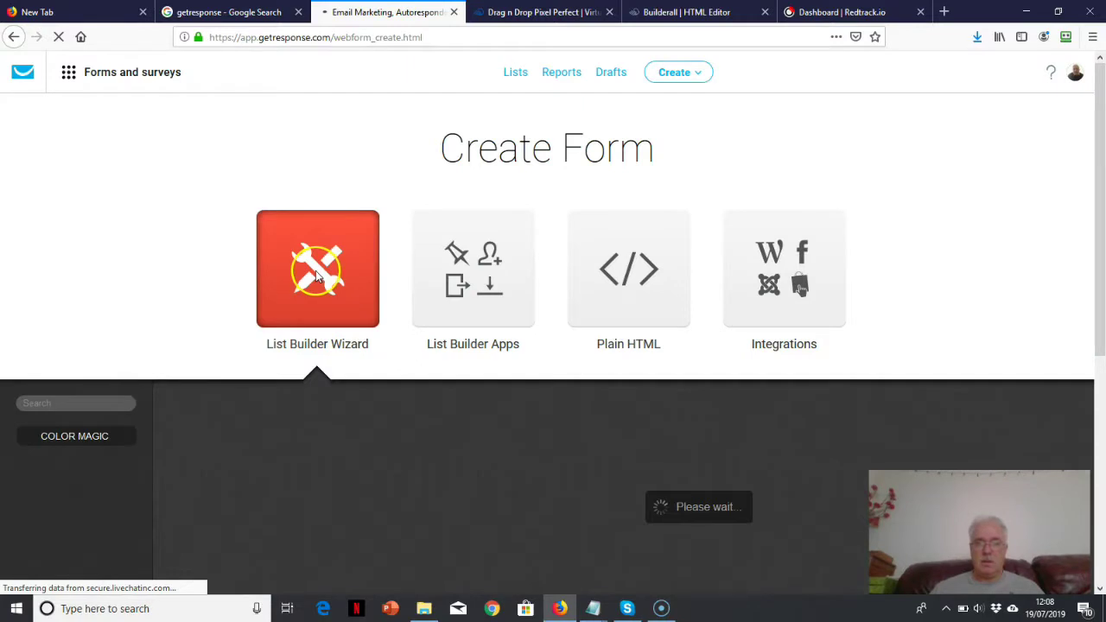
left_click(317, 273)
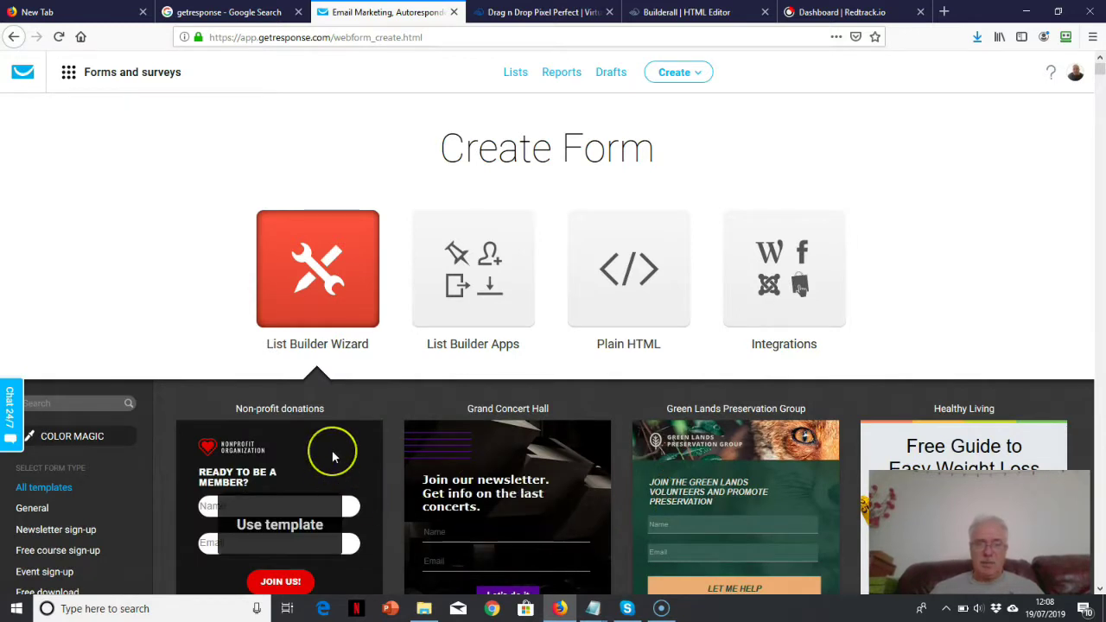
left_click(333, 456)
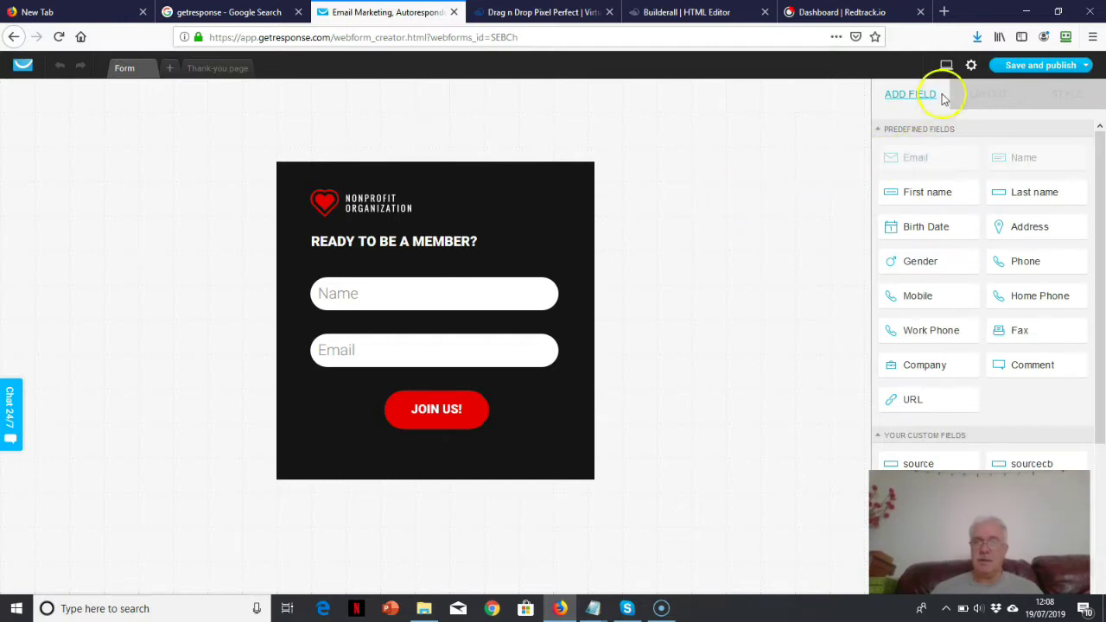
Open the form settings and name the form Builderall Demo
left_click(971, 67)
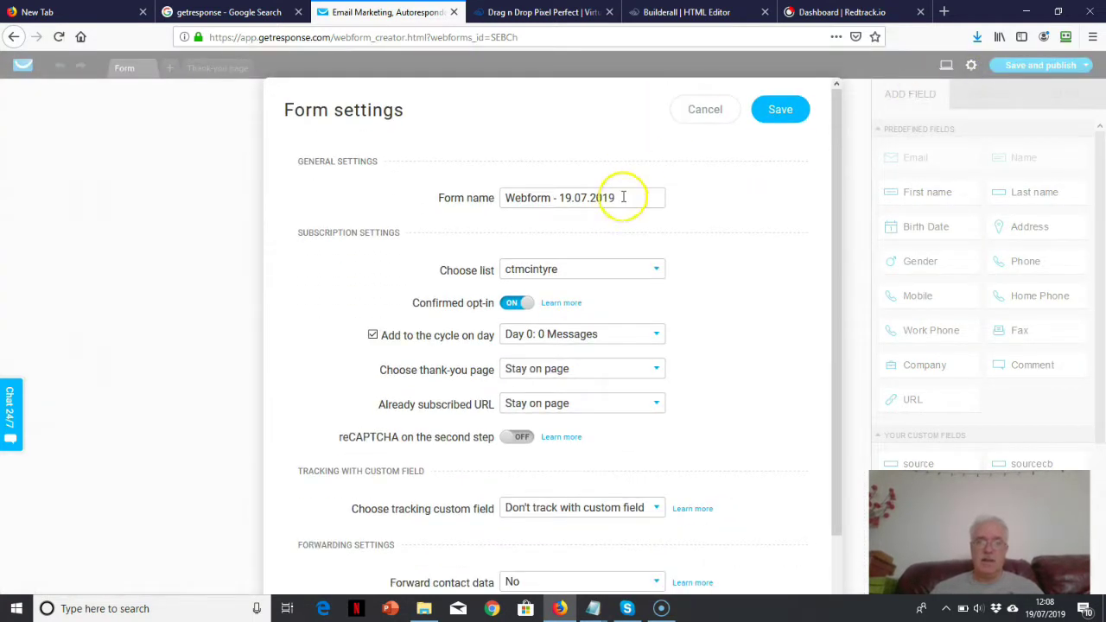
left_click_drag(623, 197, 444, 190)
type("Builderal")
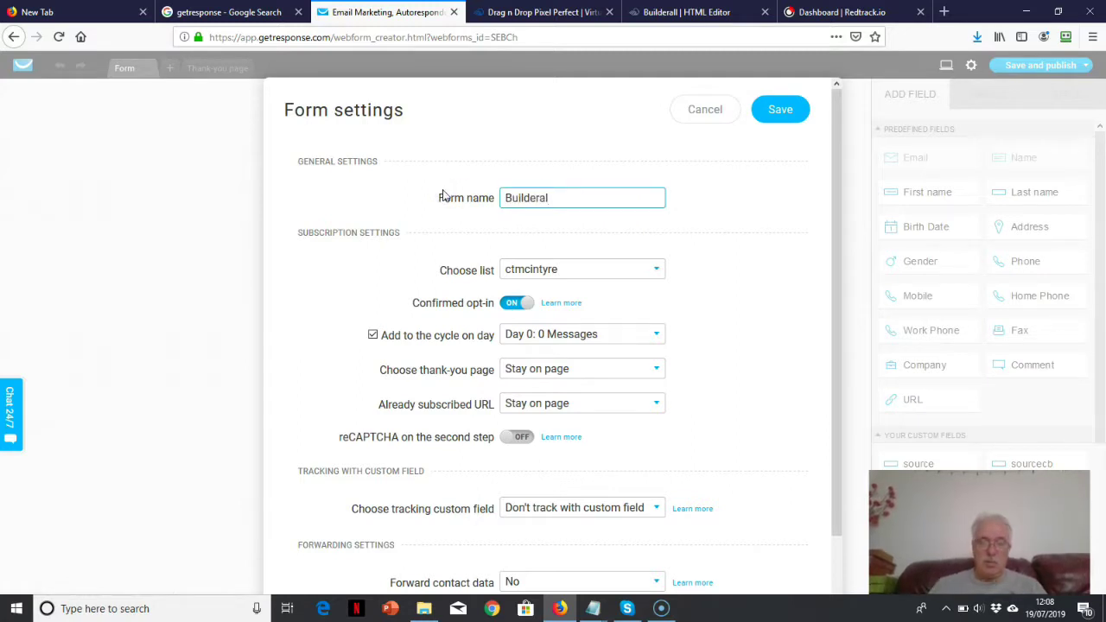
type("l Demo")
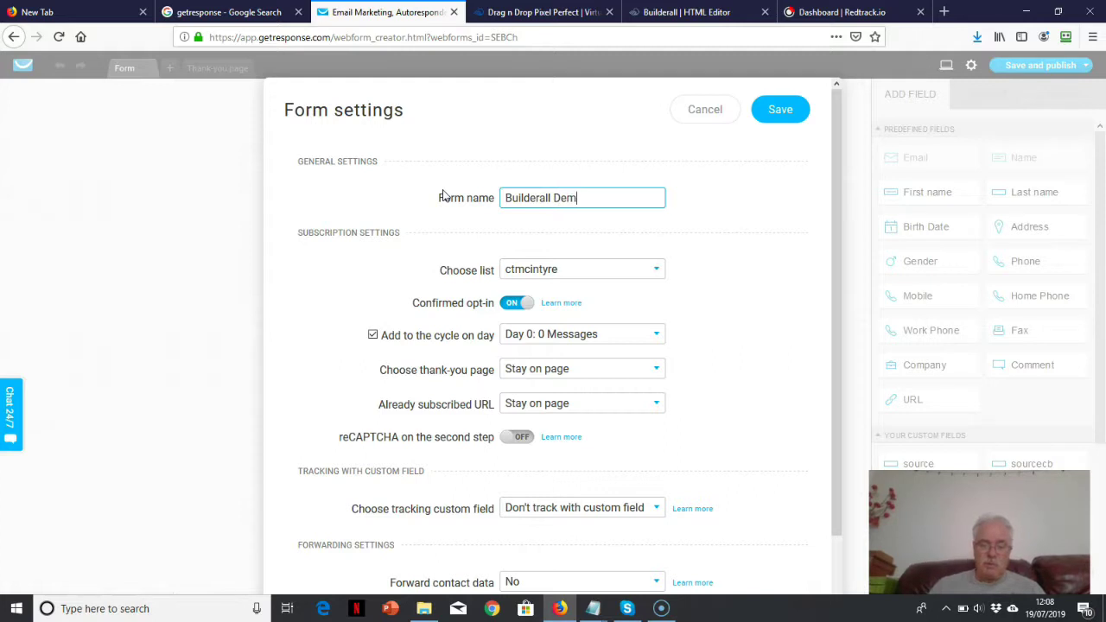
Assign the form to the diabetes_remedies list and turn off confirmed opt-in
left_click(658, 270)
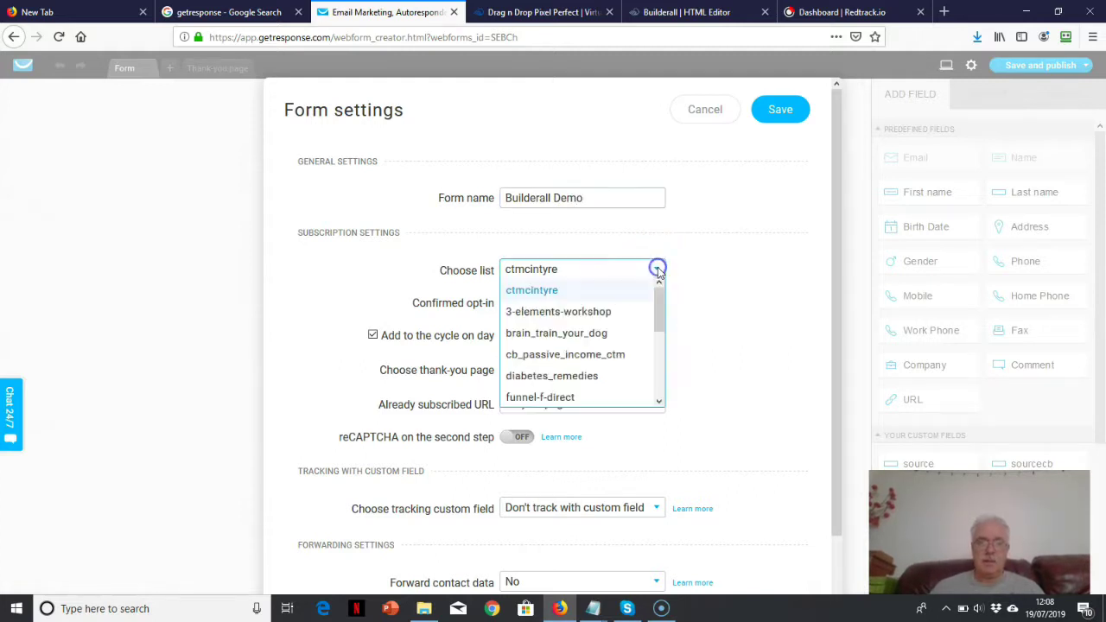
left_click(582, 376)
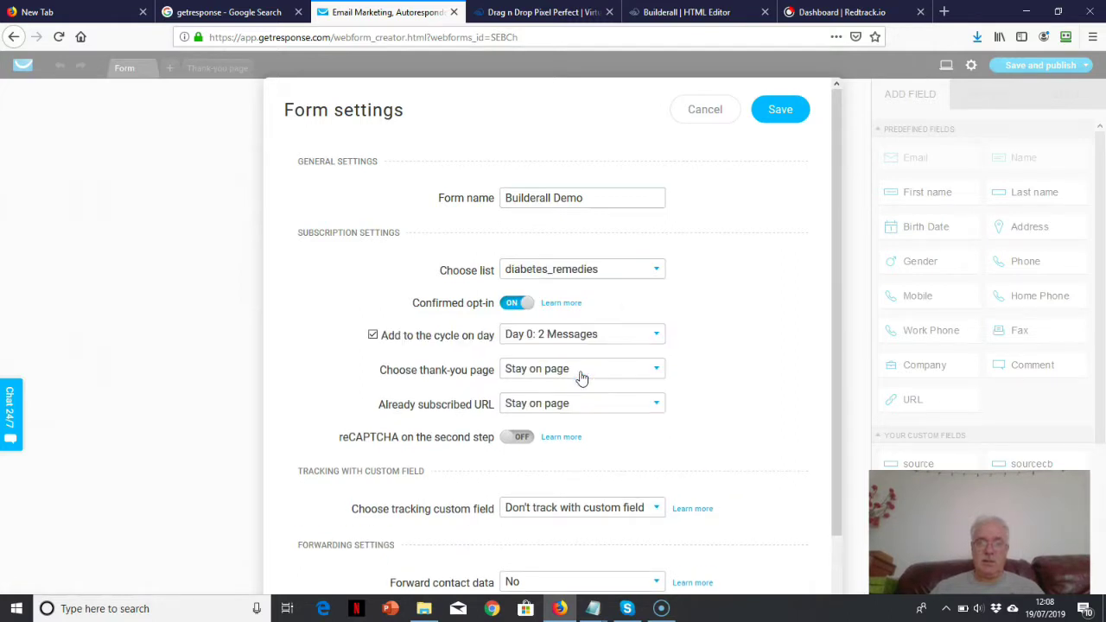
left_click(513, 307)
left_click(515, 304)
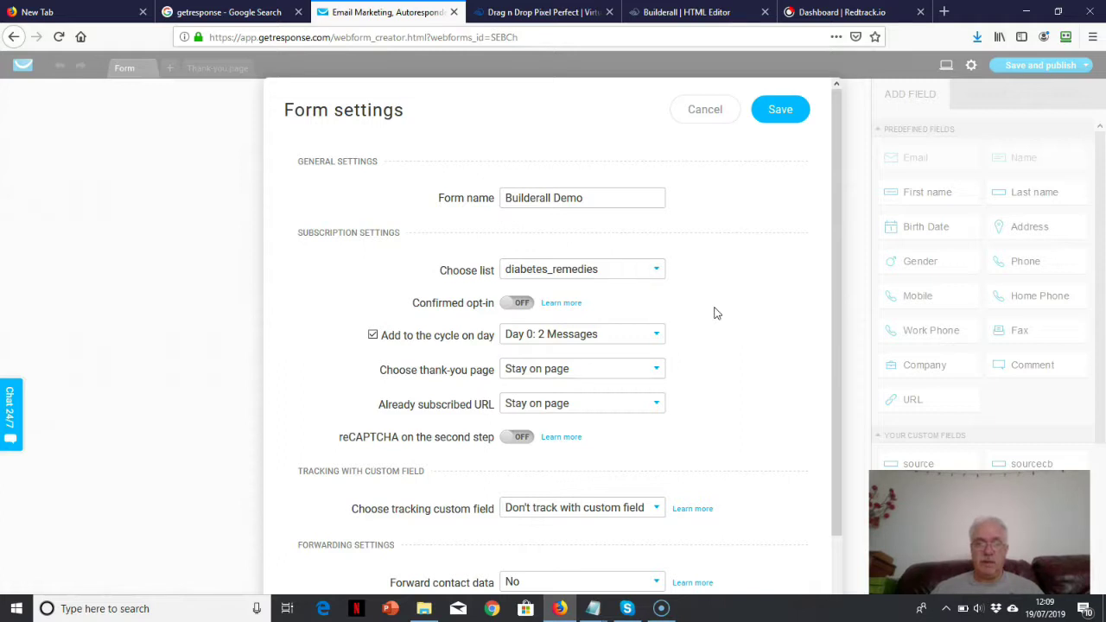
Set both the thank-you page and the already subscribed URL to Custom
left_click(658, 371)
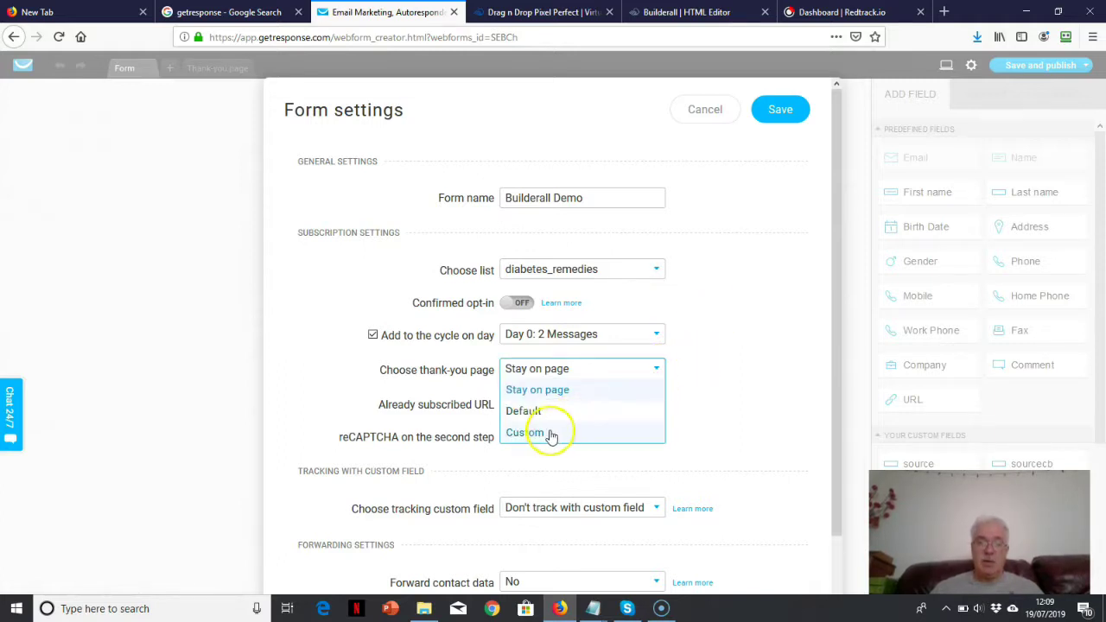
left_click(545, 435)
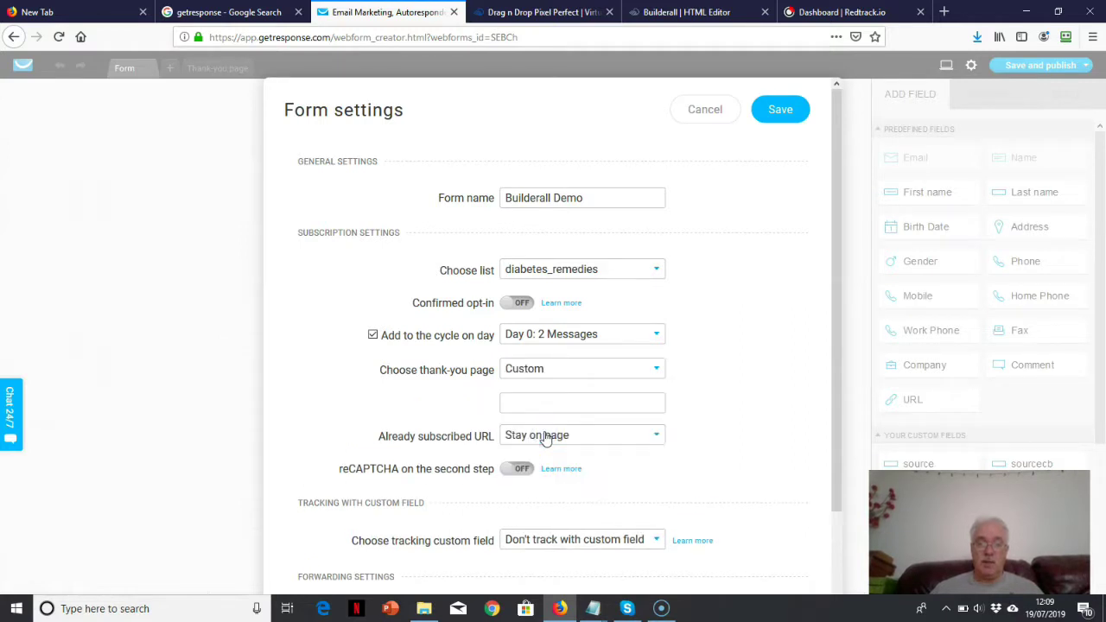
left_click(658, 436)
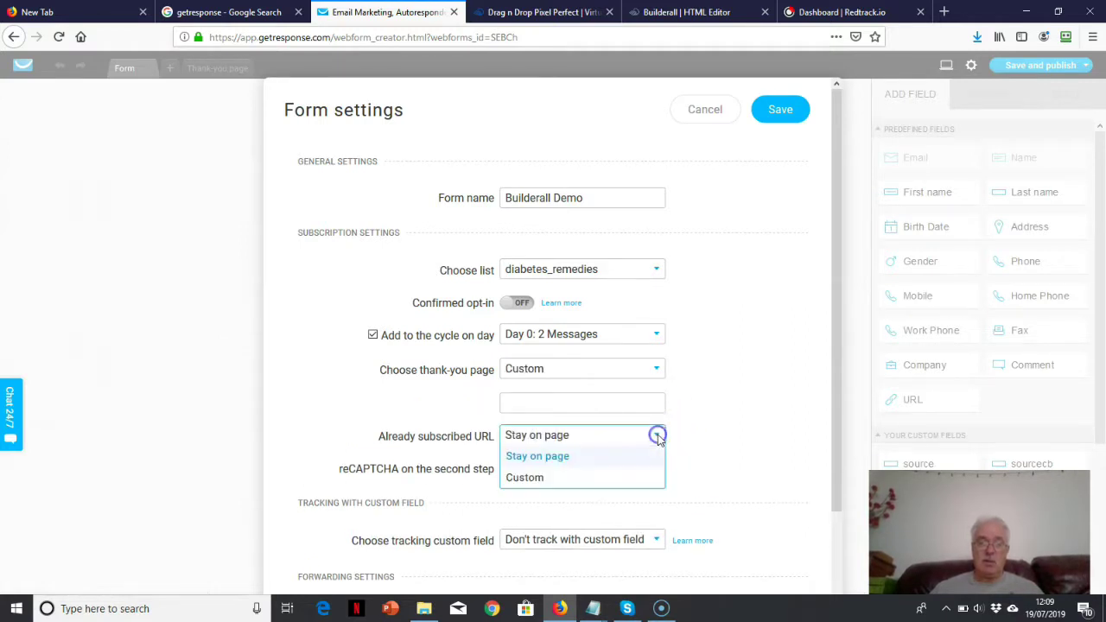
left_click(523, 479)
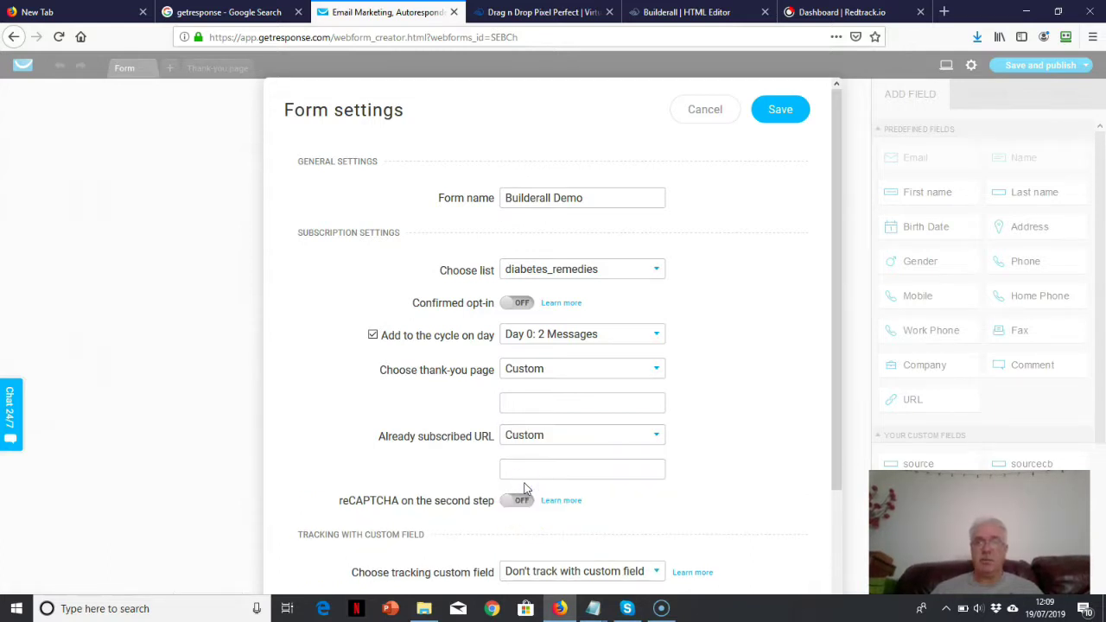
Switch to RedTrack and open the Builderall Diabetes -Ebook lander to examine its click URL and tracking scripts
left_click(855, 13)
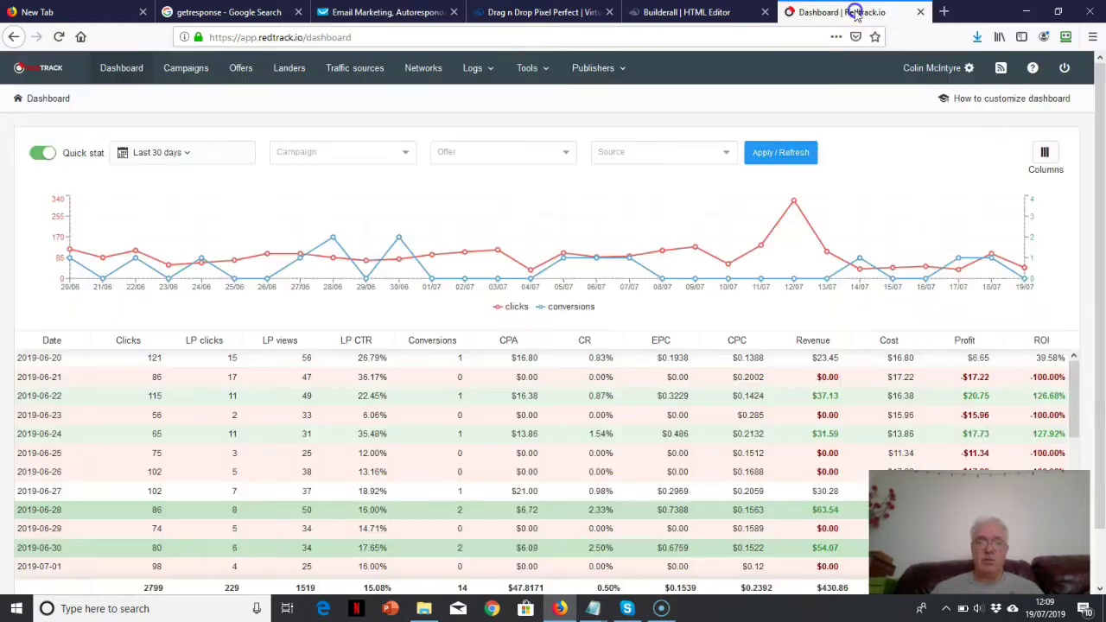
left_click(293, 71)
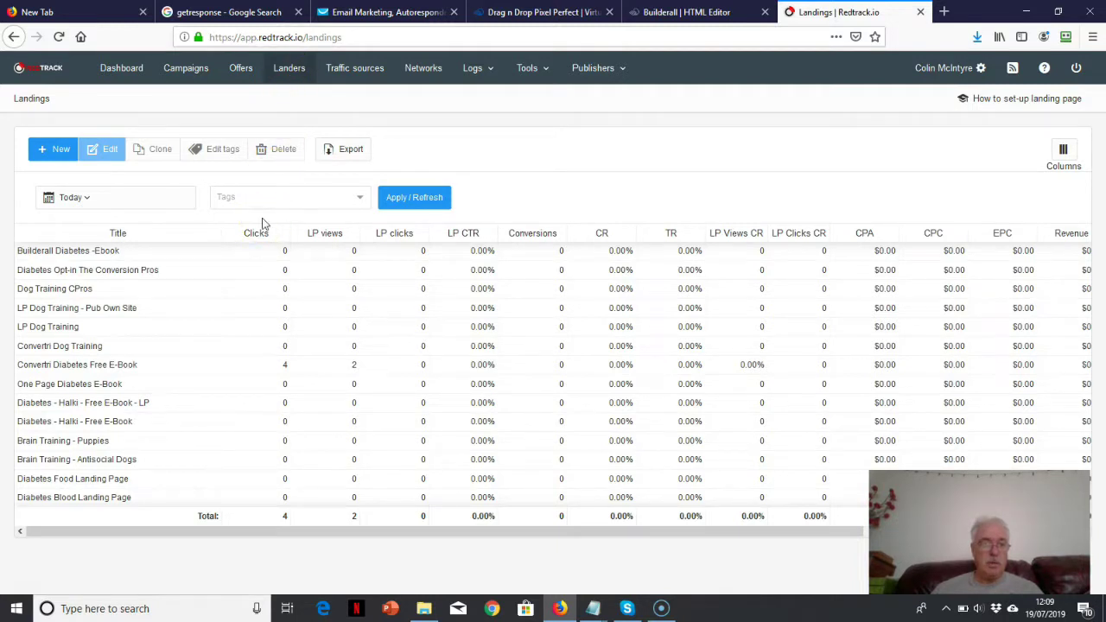
left_click(73, 251)
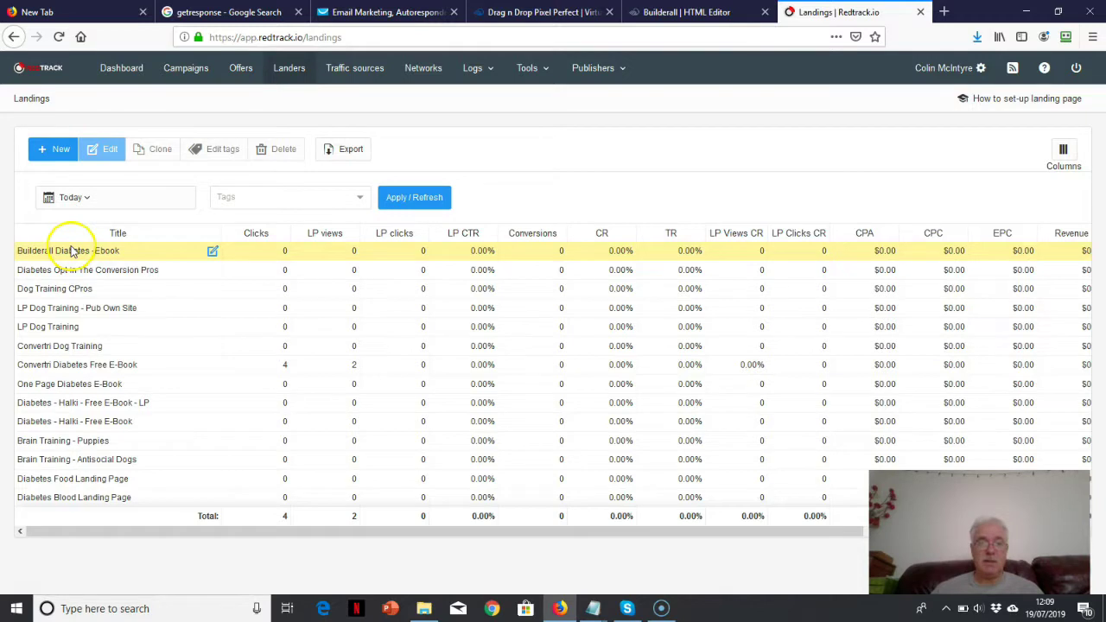
left_click(211, 251)
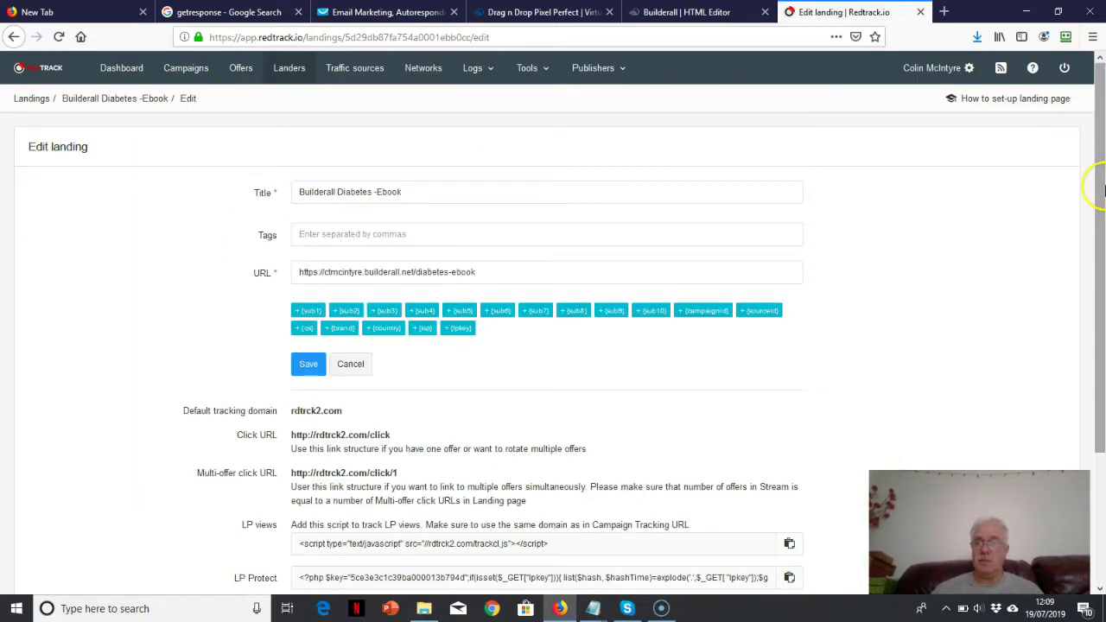
left_click_drag(1104, 185, 1102, 244)
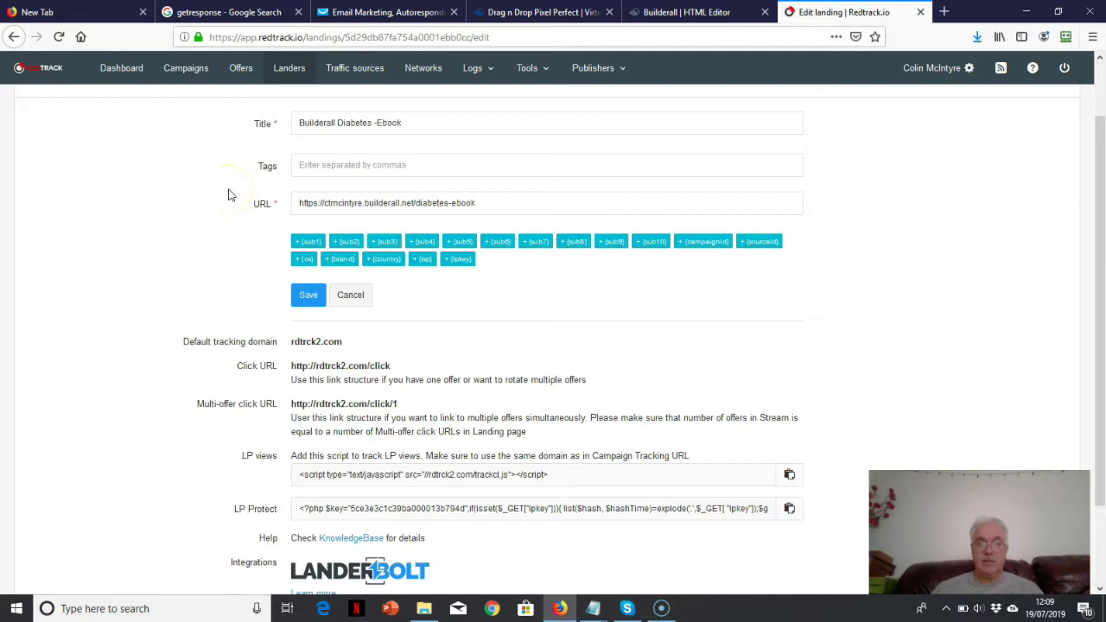
left_click_drag(1101, 182, 1103, 242)
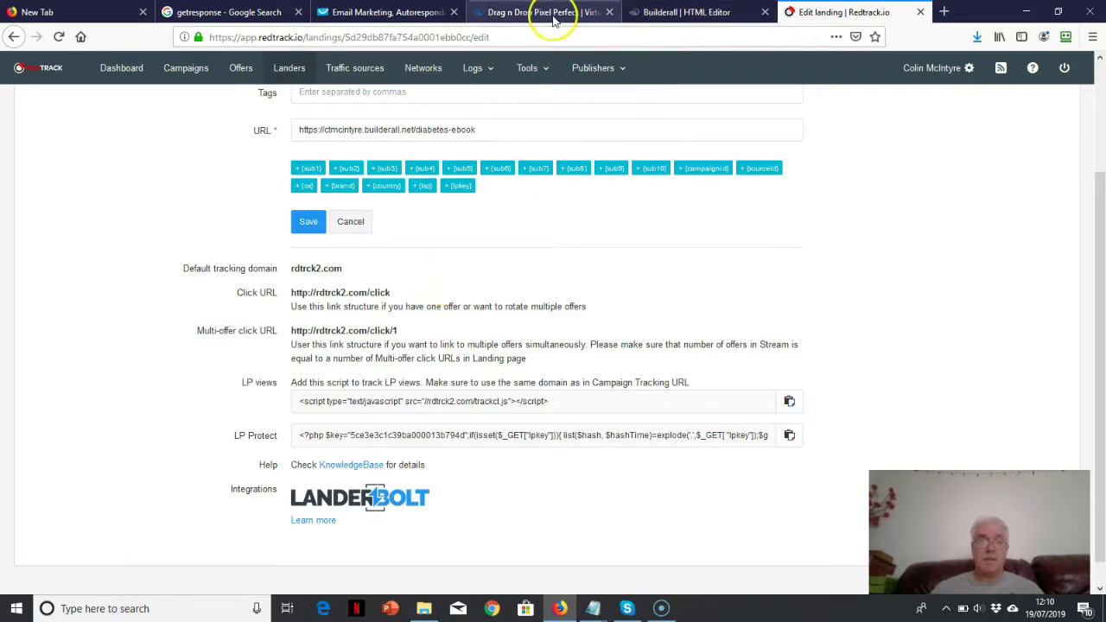
Switch back to GetResponse, discard the form settings changes and return to the forms list
left_click(399, 12)
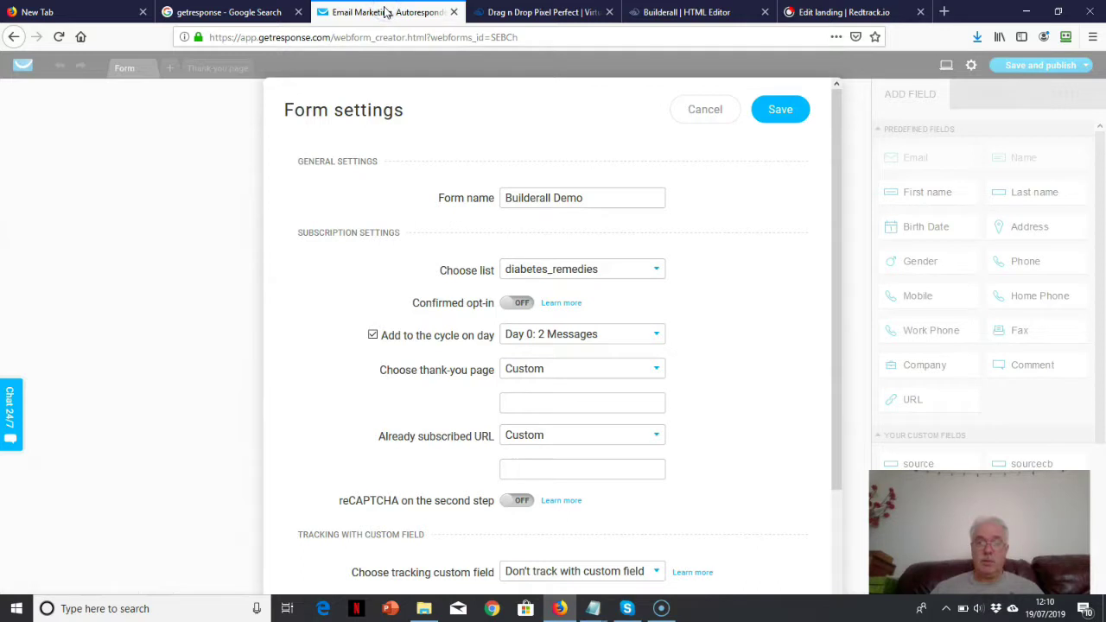
left_click(575, 401)
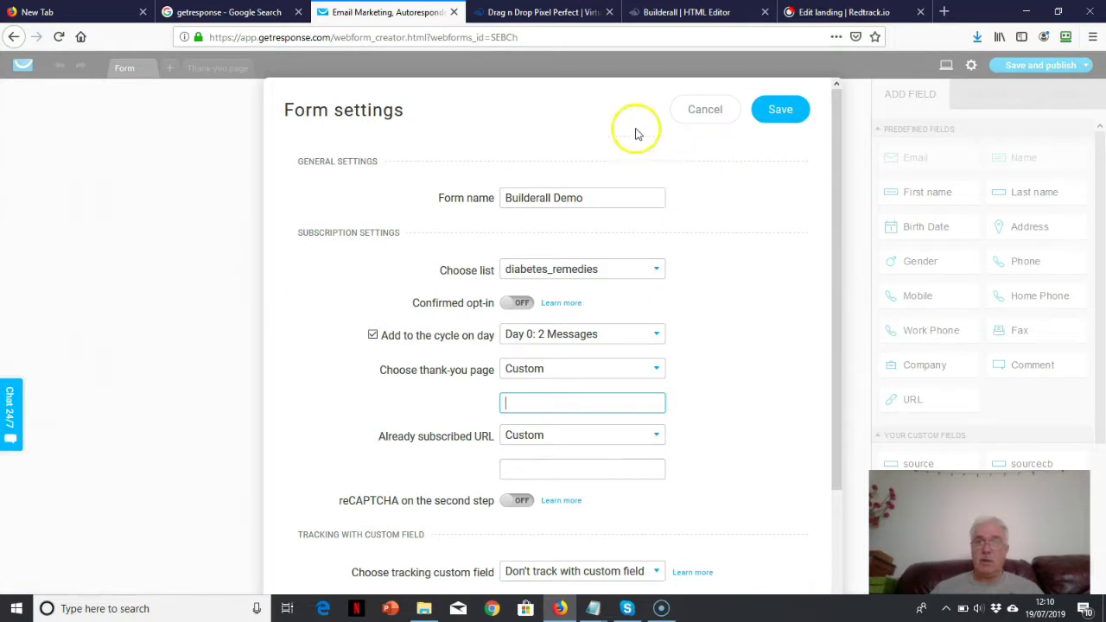
left_click(708, 112)
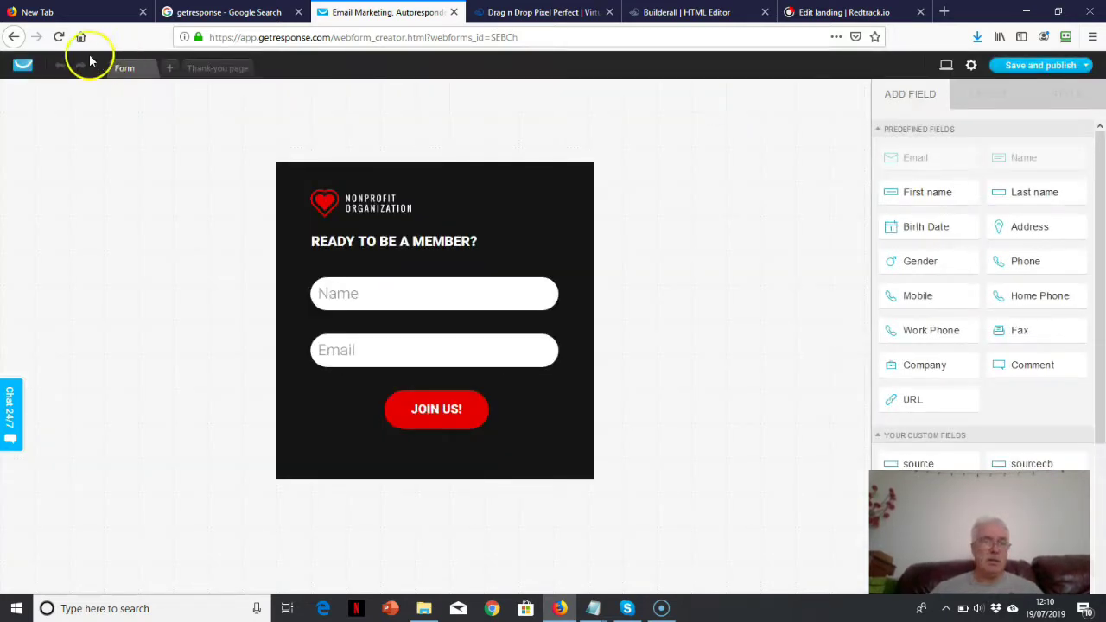
left_click(23, 64)
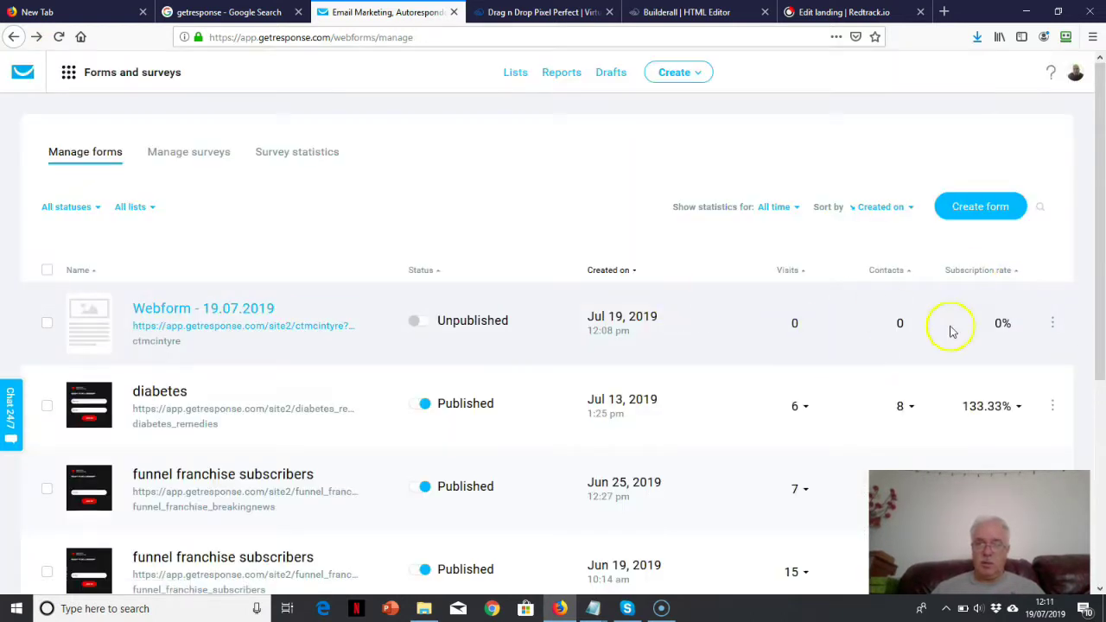
Open the published diabetes form for editing and examine its form settings, especially the custom thank-you page and already subscribed URLs
mouse_move(1050, 410)
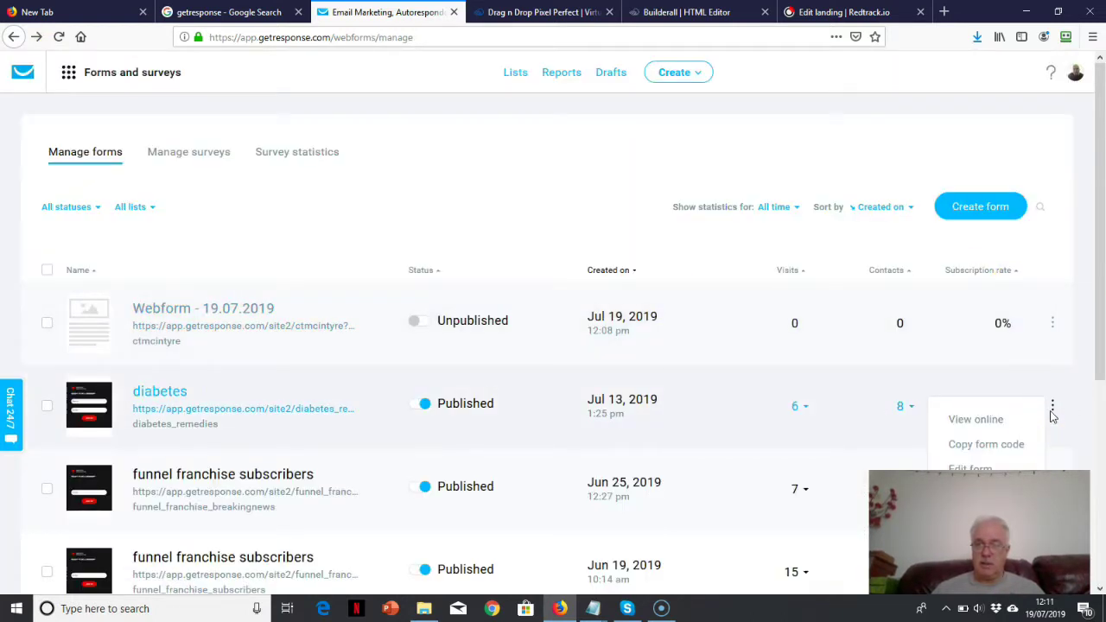
left_click(985, 467)
left_click(980, 467)
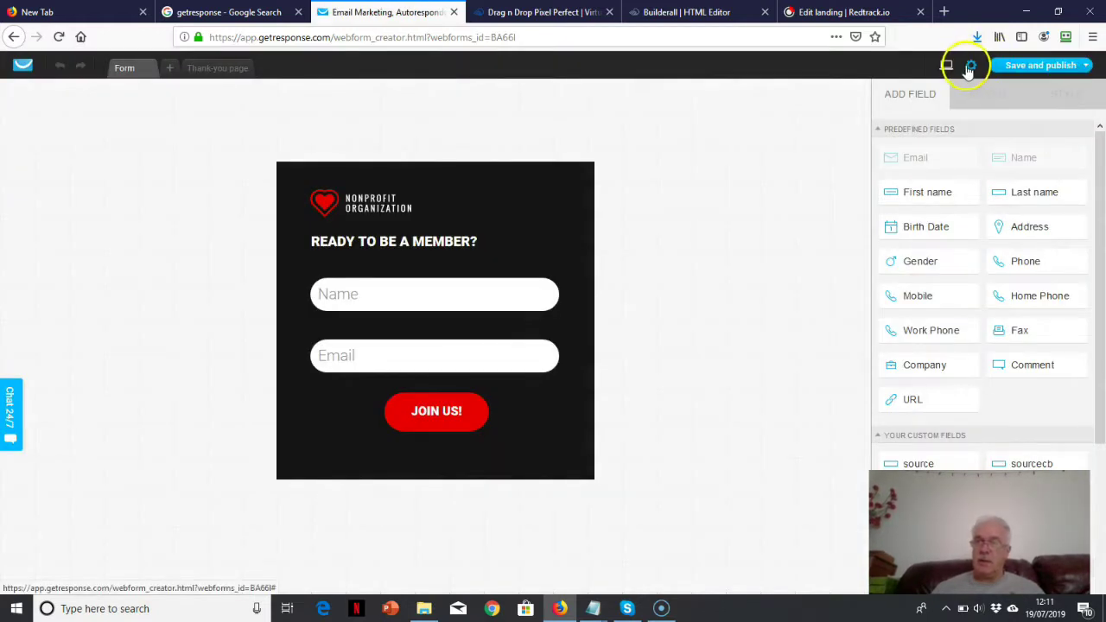
left_click(970, 66)
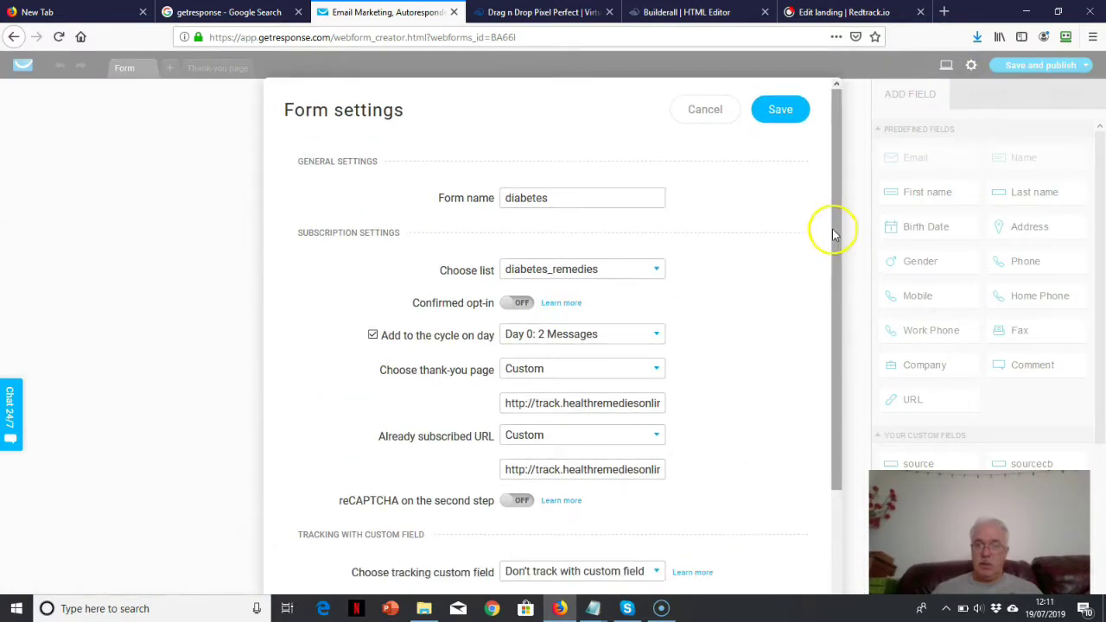
left_click_drag(839, 260, 839, 292)
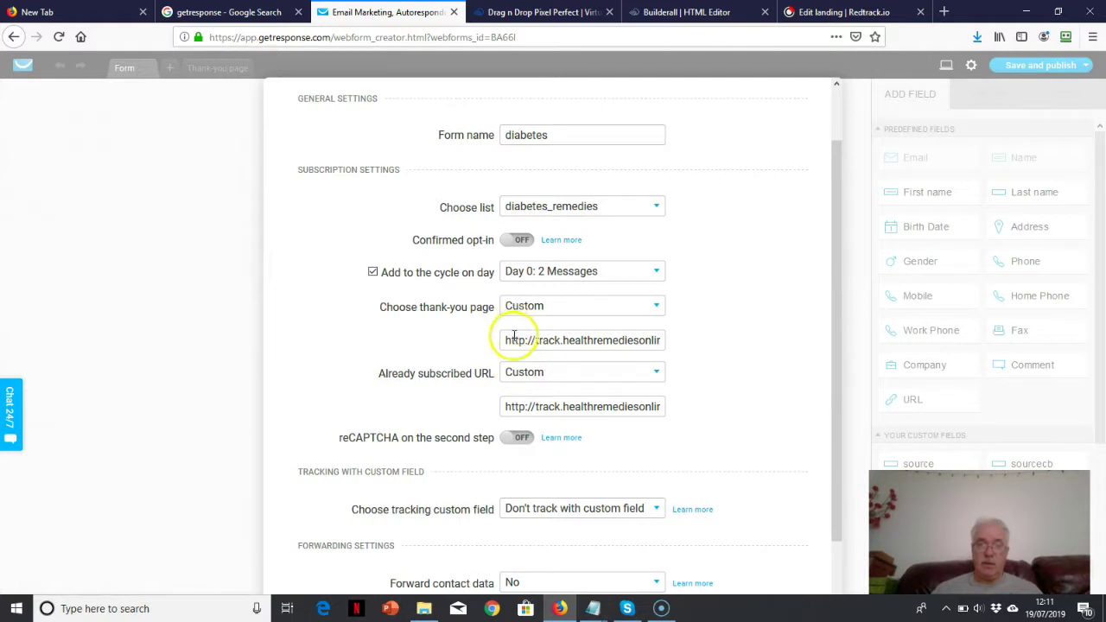
left_click_drag(519, 340, 689, 345)
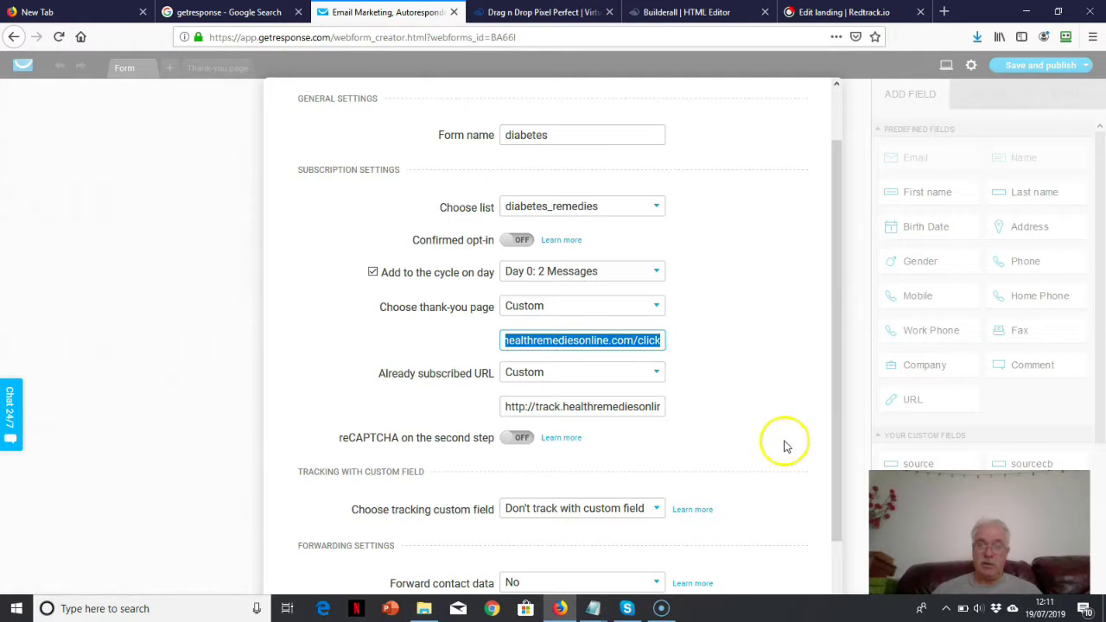
left_click_drag(837, 459, 847, 512)
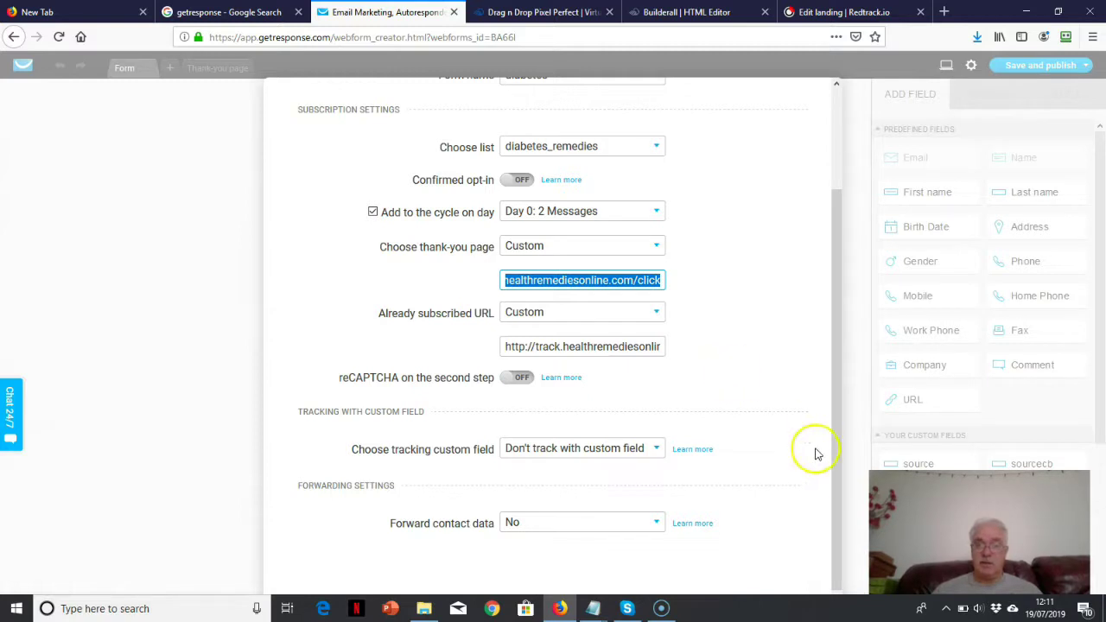
left_click_drag(834, 499, 824, 434)
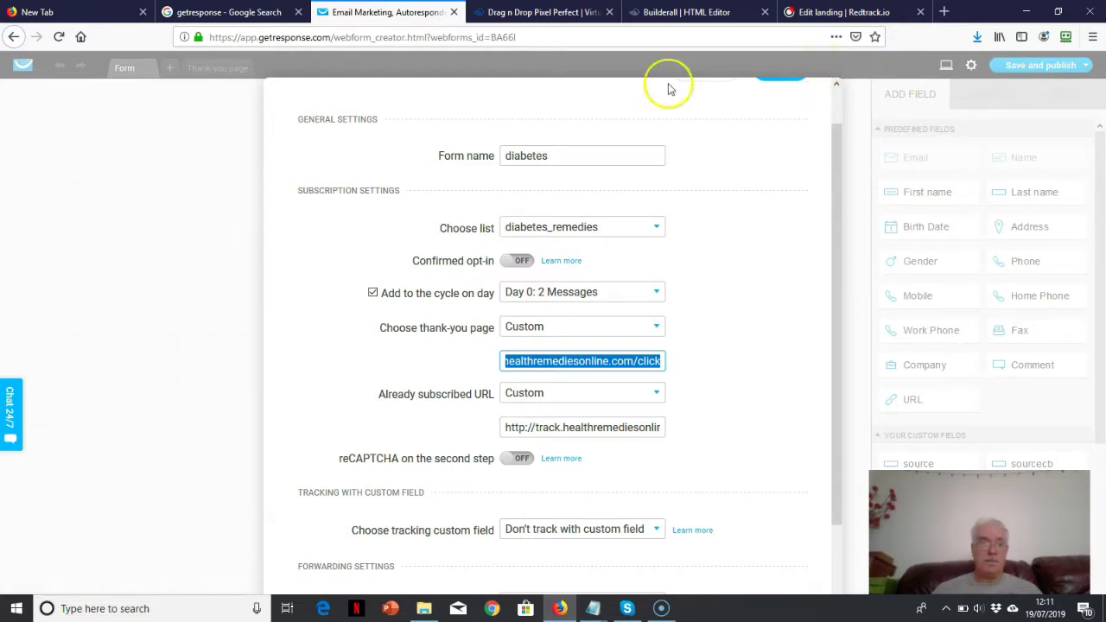
Return to the GetResponse forms list and view the published diabetes form online
left_click(14, 37)
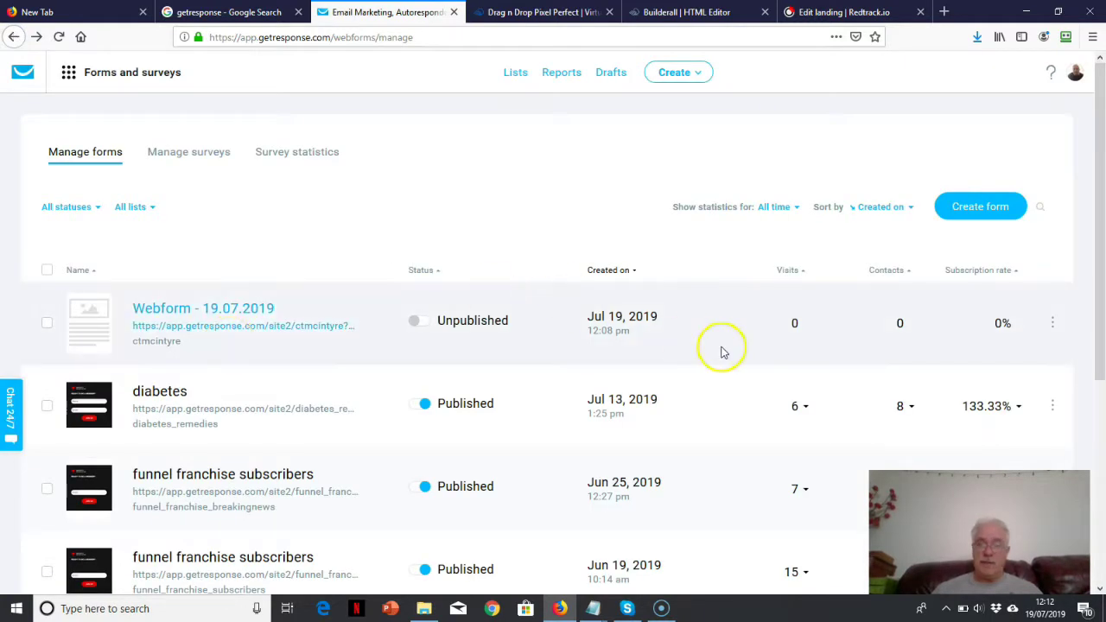
left_click_drag(1098, 363, 1102, 426)
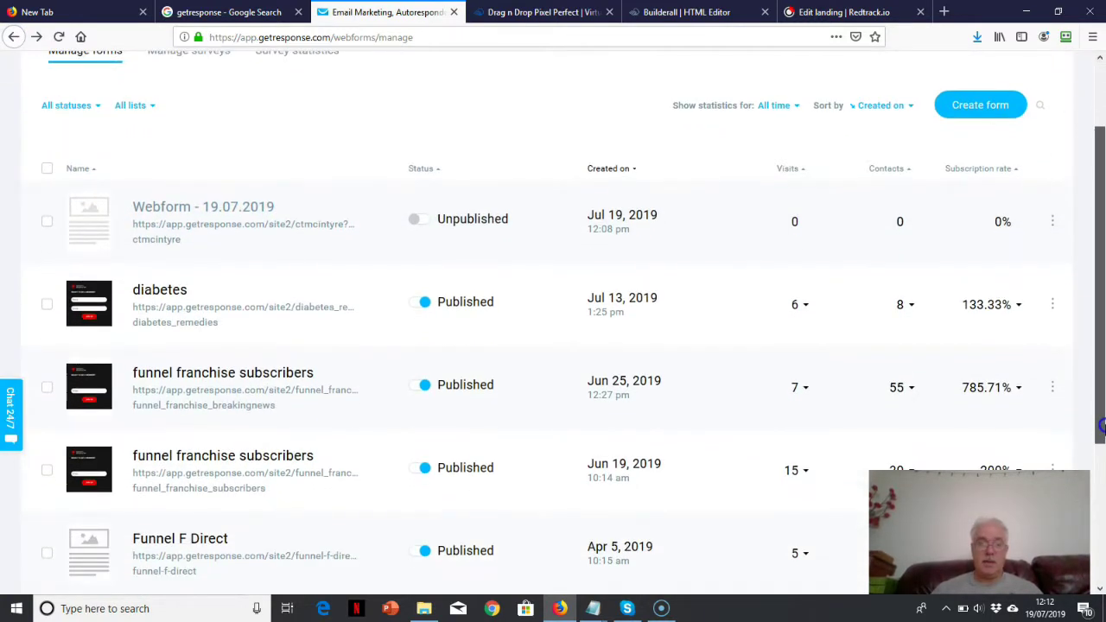
left_click(1052, 306)
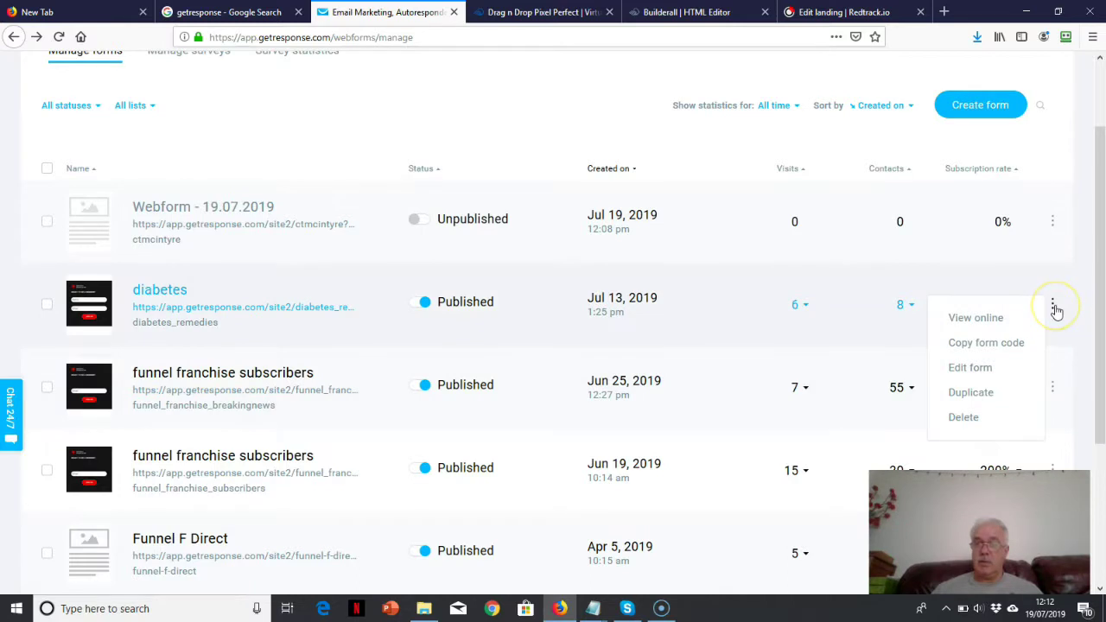
left_click(994, 319)
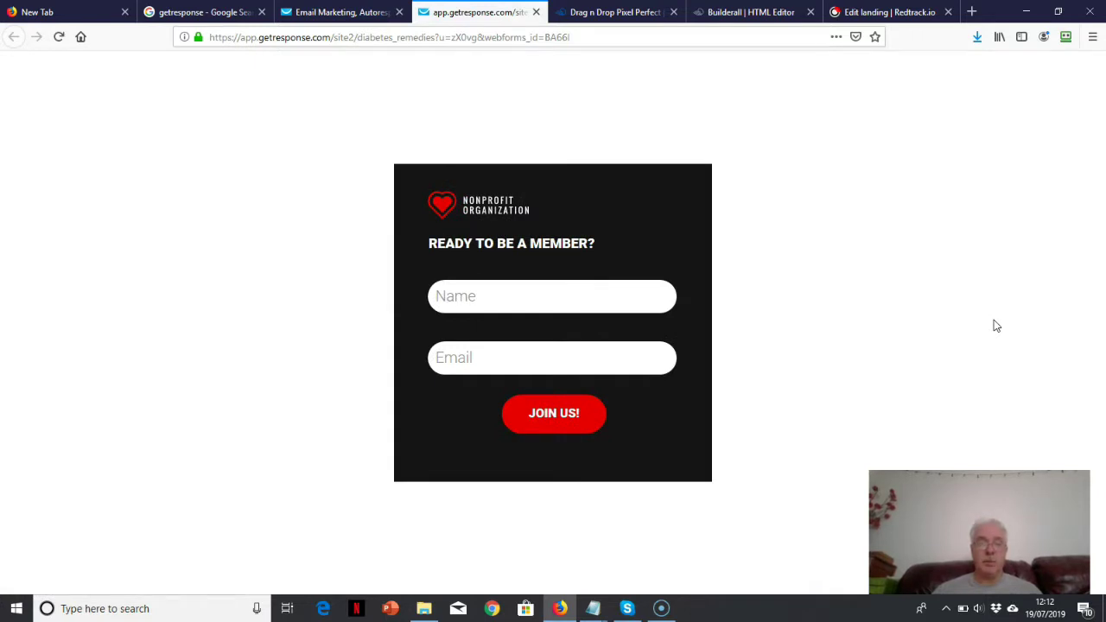
Switch to the Builderall page editor and look through the addable elements for the Email Marketing Form, then close the list
left_click(765, 12)
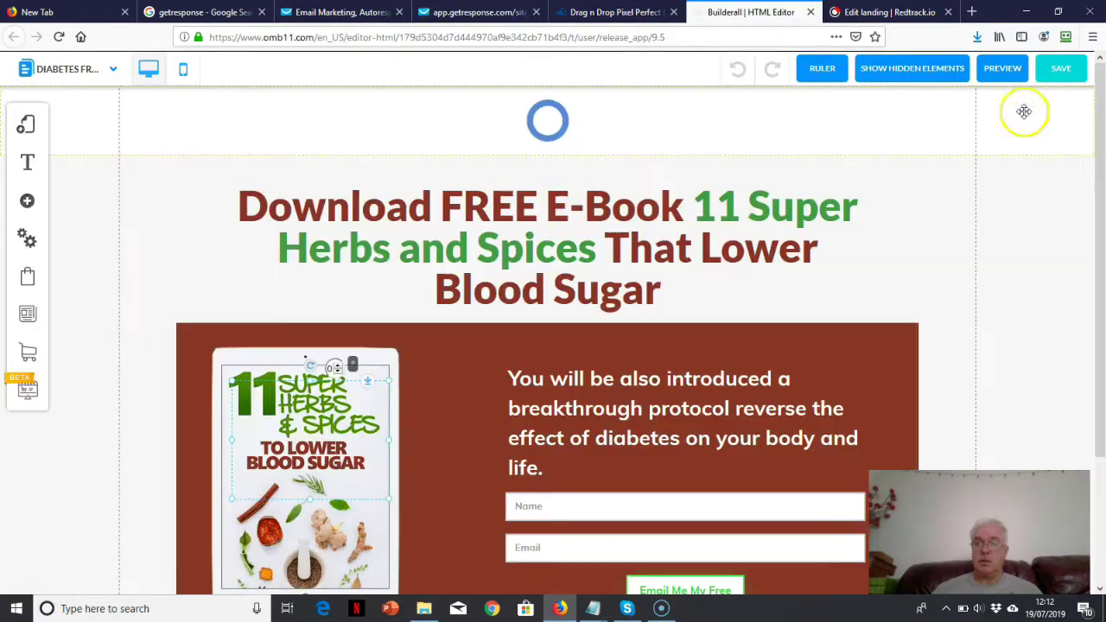
left_click_drag(1095, 168, 1102, 229)
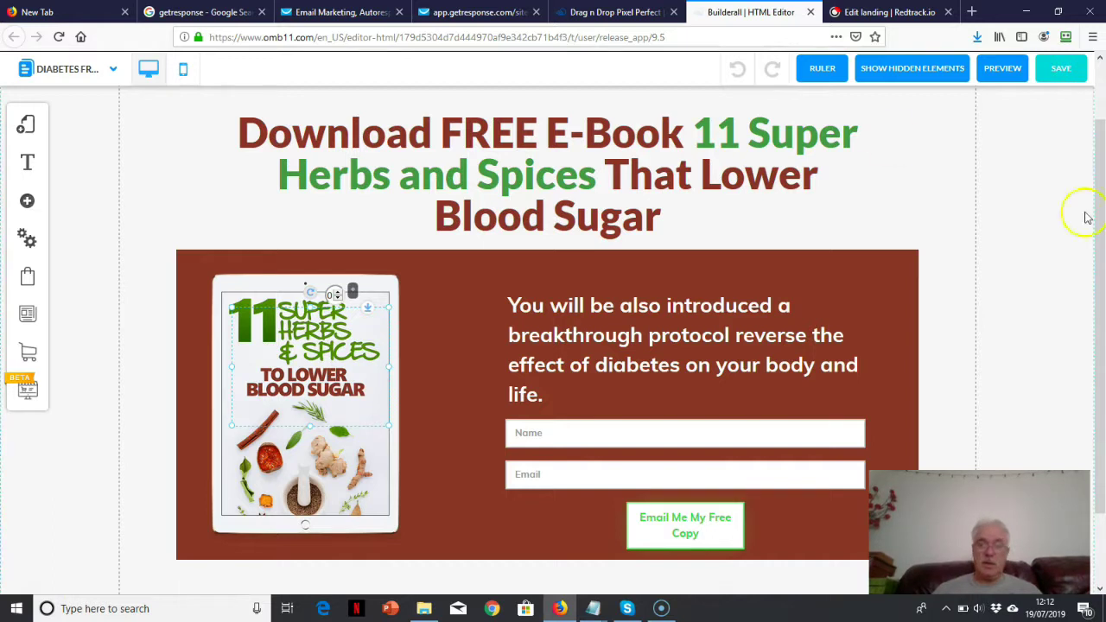
left_click(28, 206)
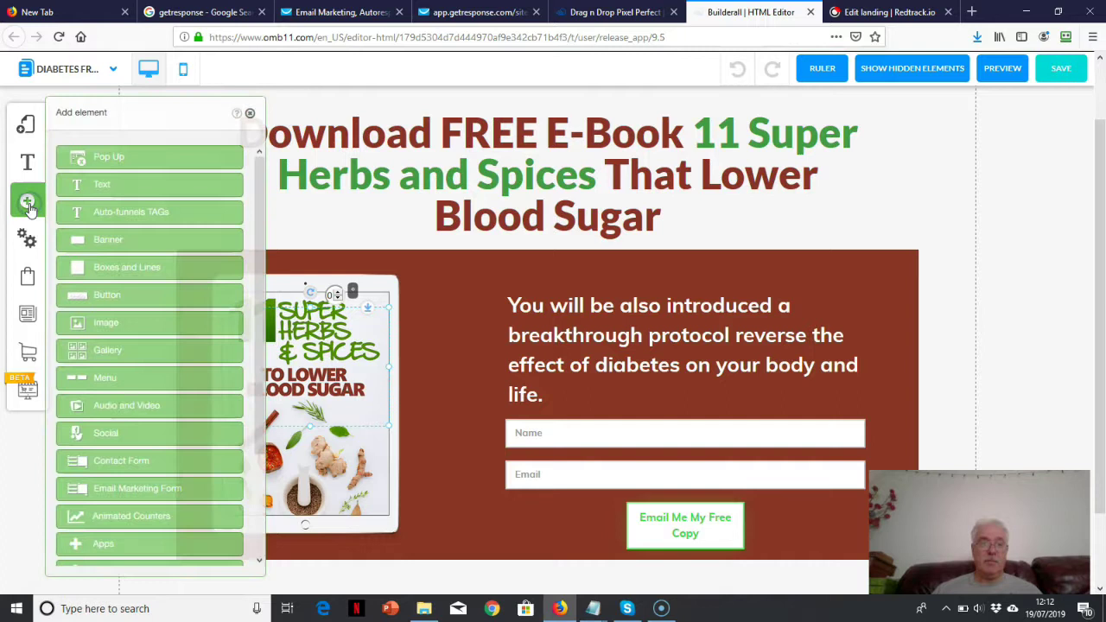
left_click_drag(262, 262, 273, 408)
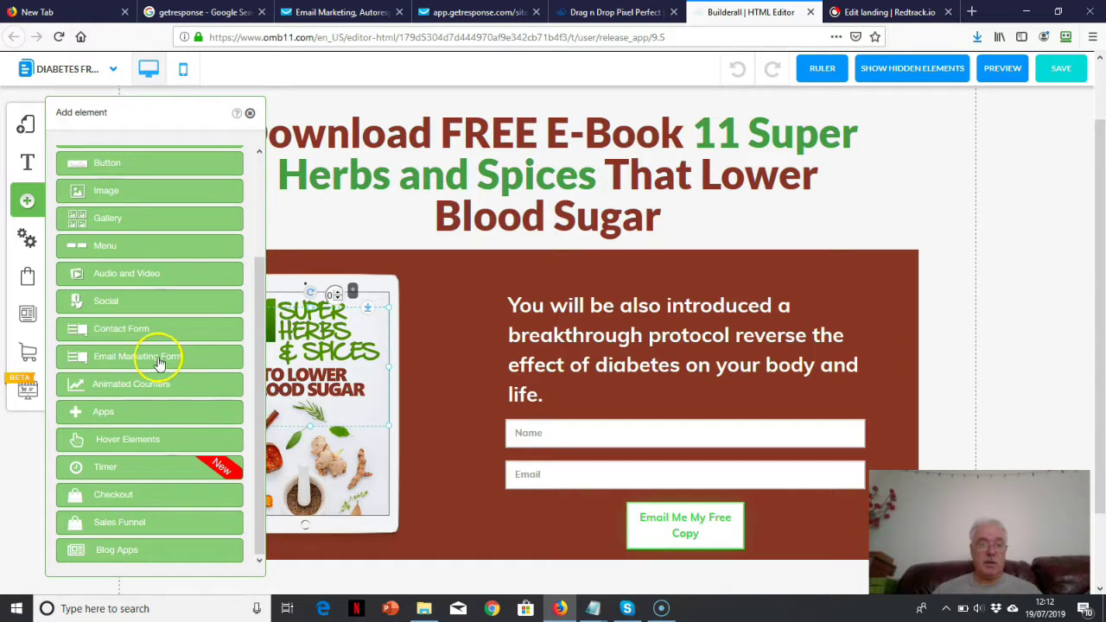
left_click(311, 105)
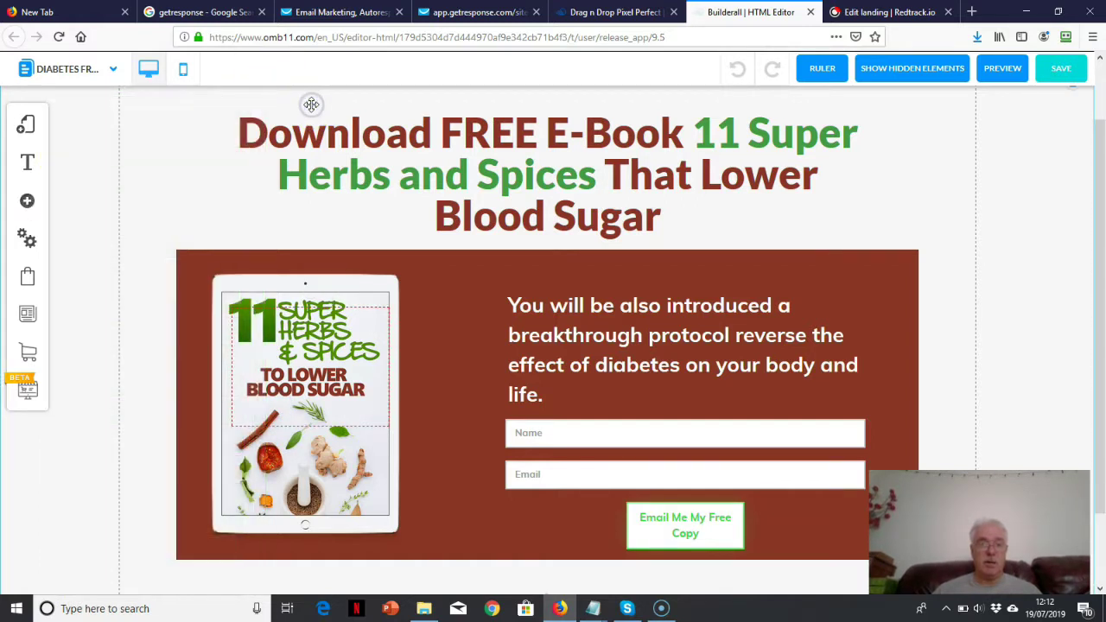
Configure the landing page's email marketing form with GetResponse, checking the diabetes form's URL and confirming it
left_click(685, 432)
left_click_drag(685, 433, 684, 434)
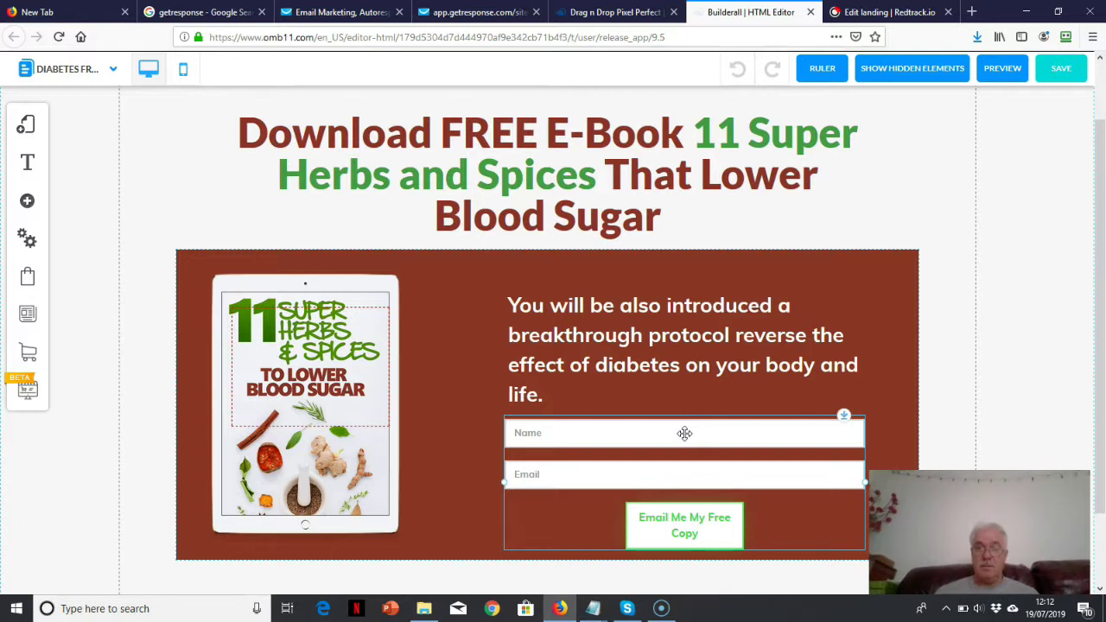
right_click(727, 436)
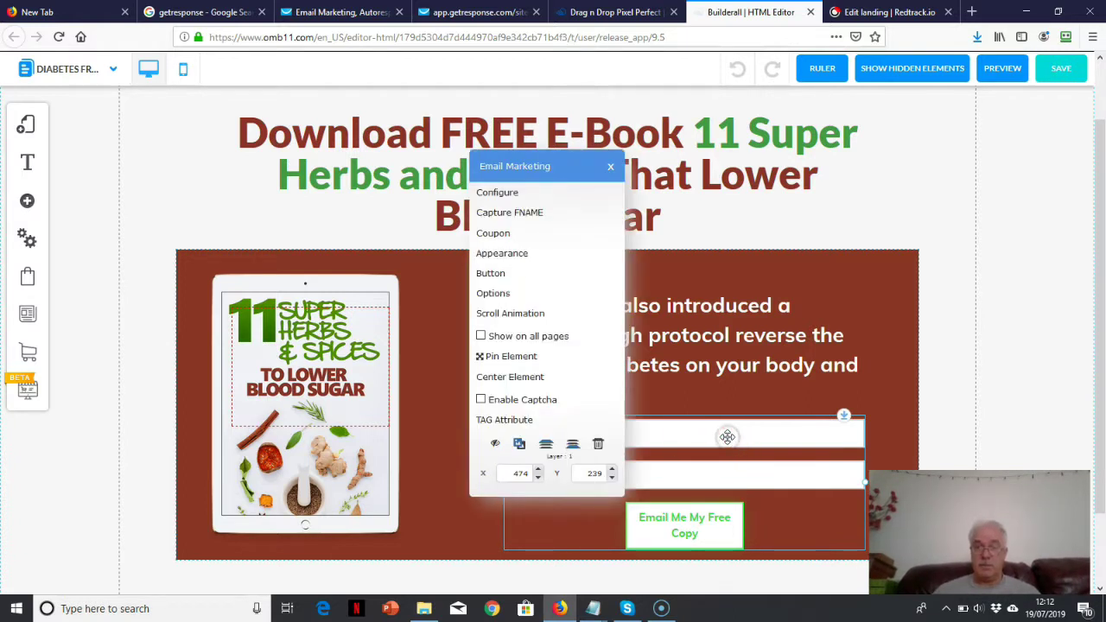
left_click(508, 192)
left_click(551, 396)
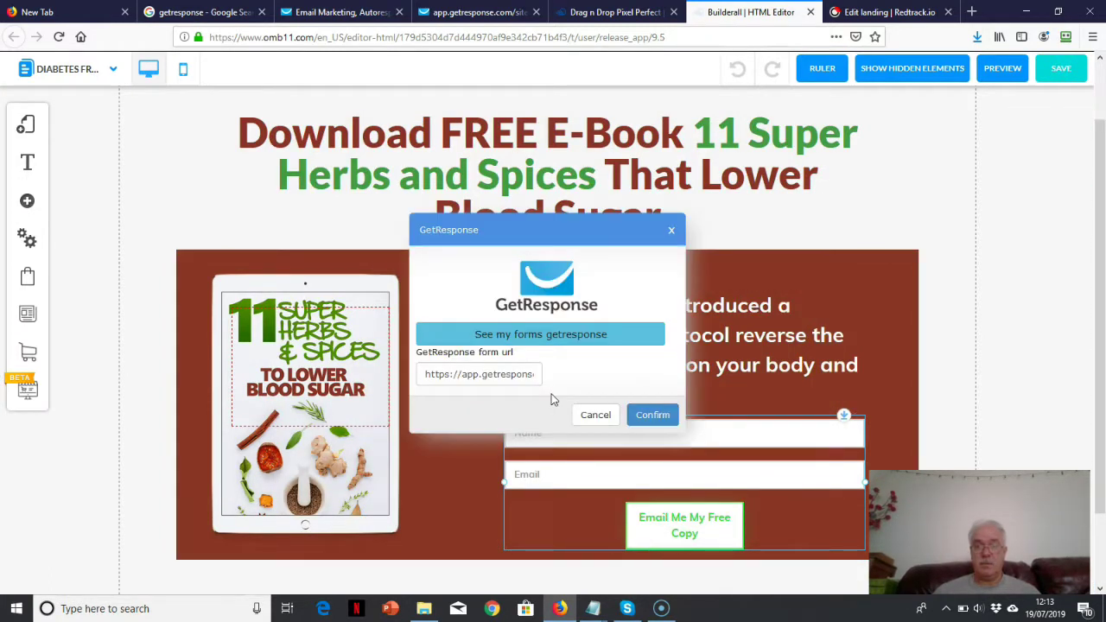
left_click_drag(464, 375, 578, 381)
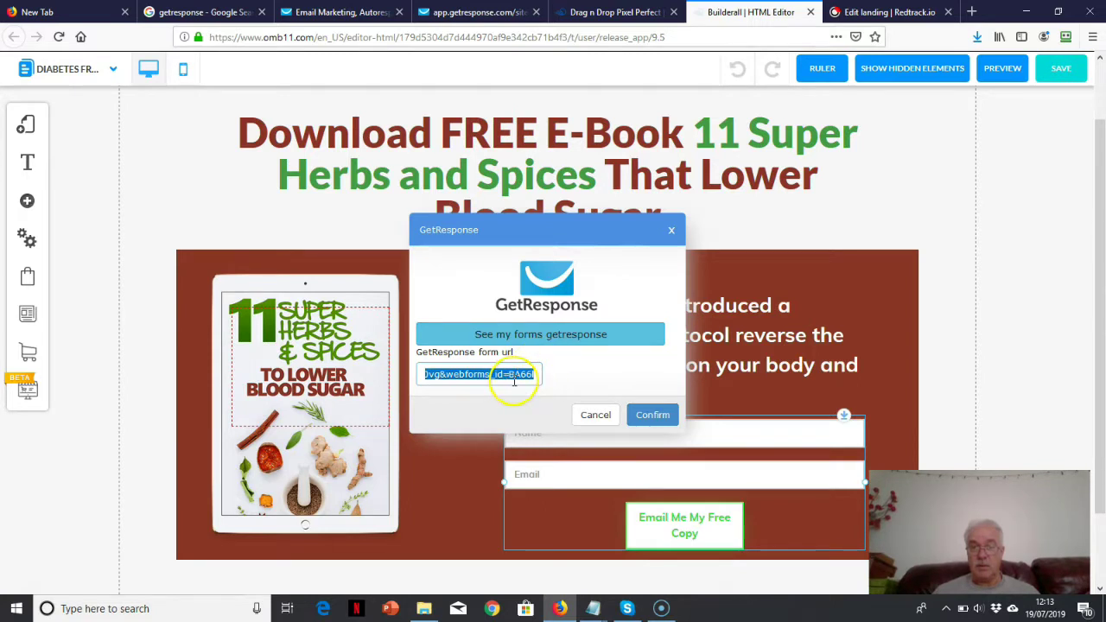
left_click(653, 421)
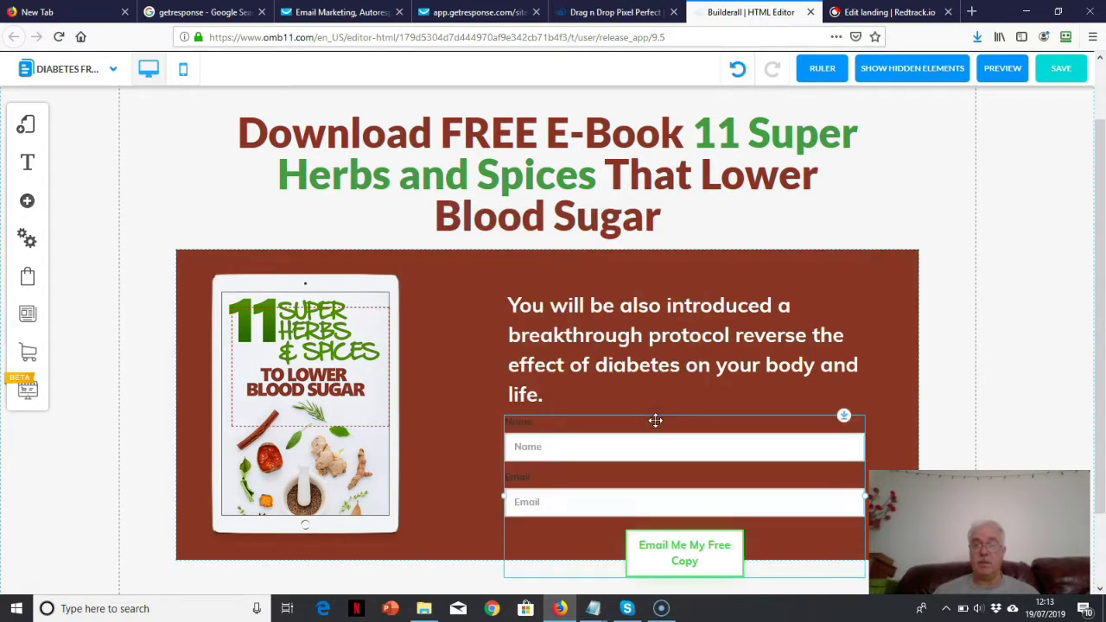
Set the email marketing form's options to show field content without field labels, with redirection opening in the same tab
left_click_drag(1091, 285, 1102, 364)
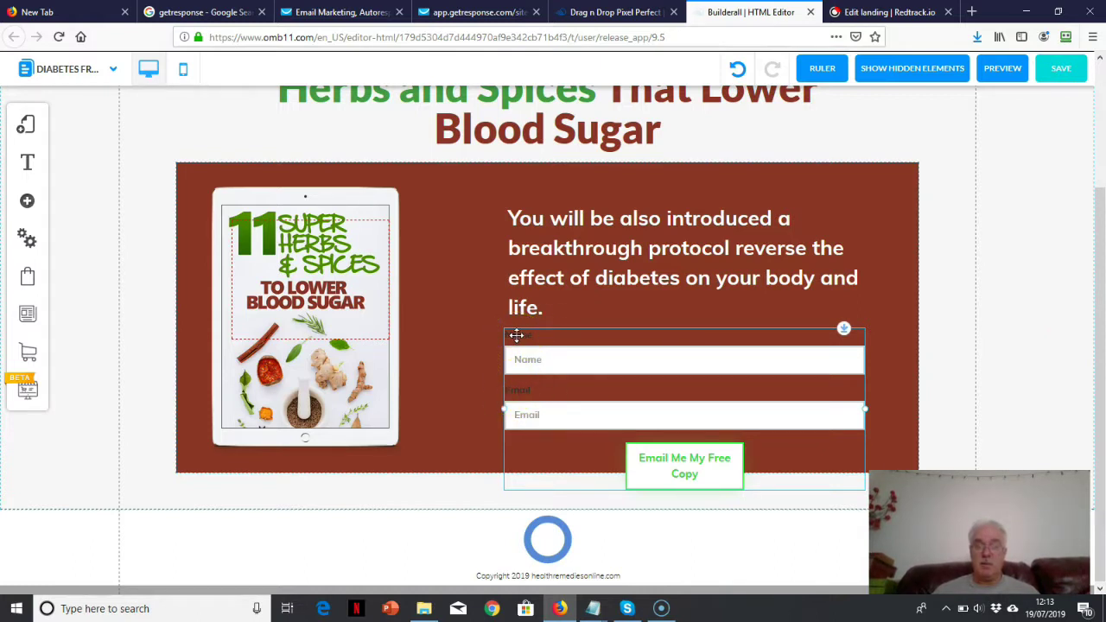
left_click(559, 360)
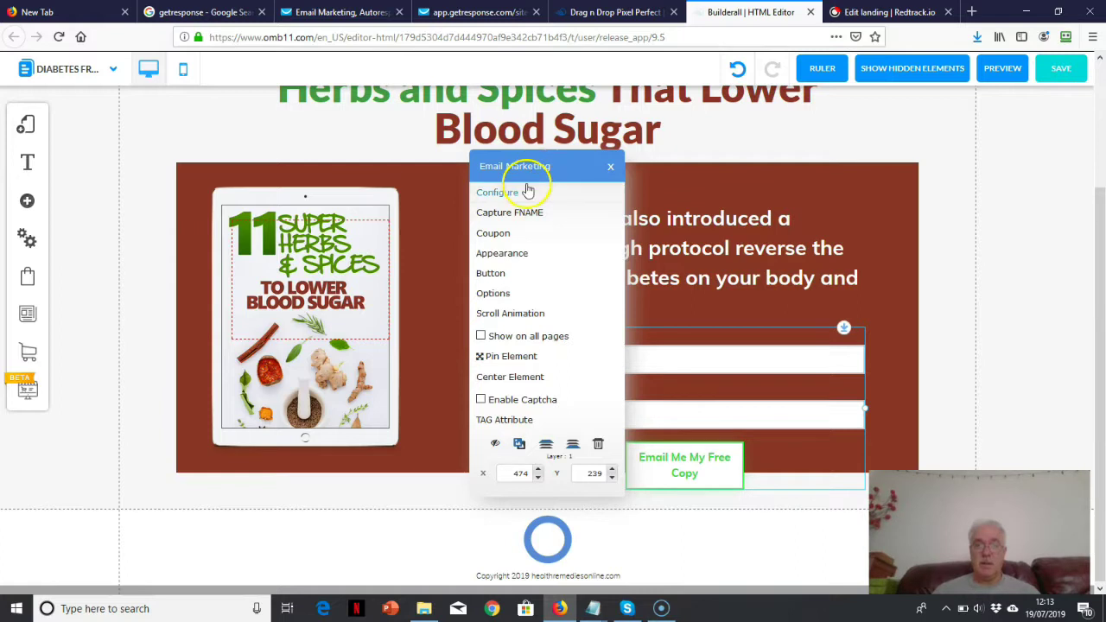
left_click(506, 294)
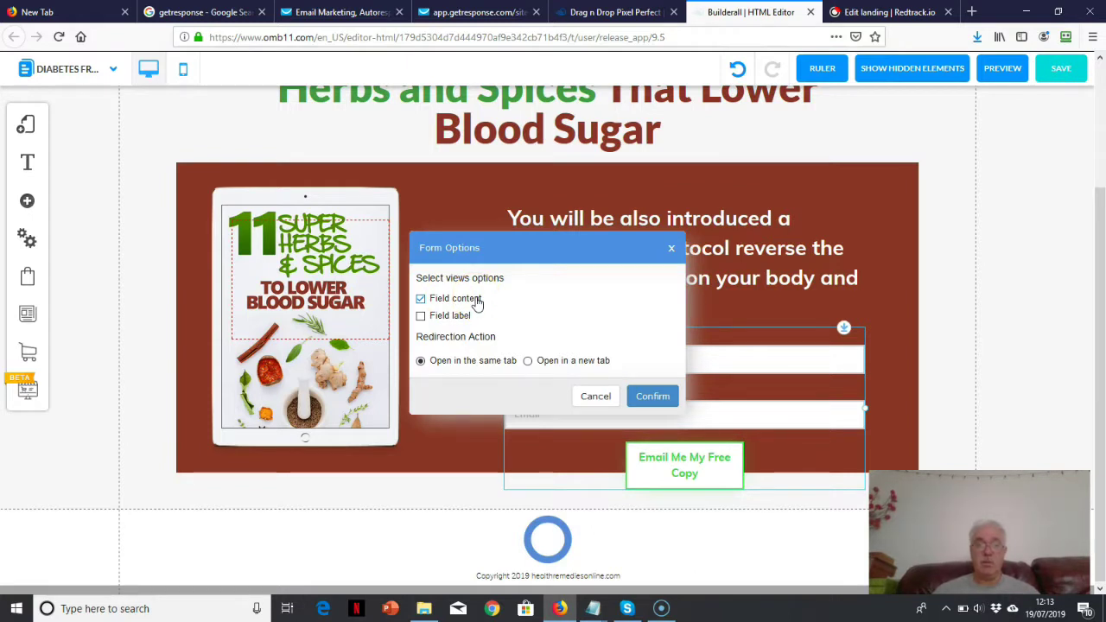
left_click(421, 299)
left_click(421, 299)
left_click(655, 399)
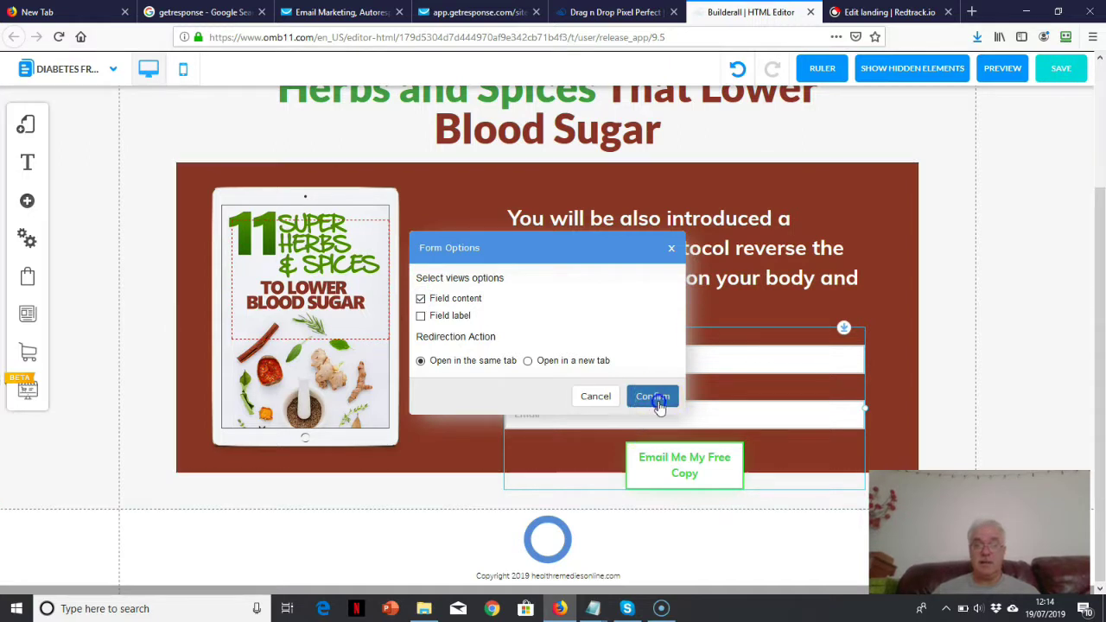
mouse_move(525, 345)
left_mouse_down()
mouse_move(526, 383)
mouse_move(519, 347)
left_mouse_up()
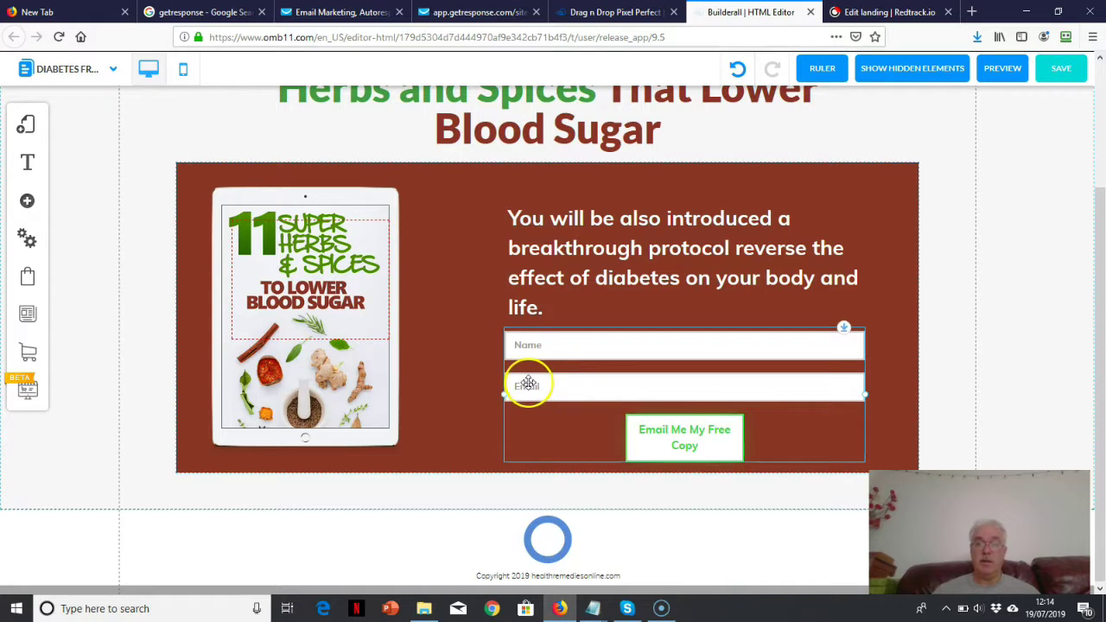